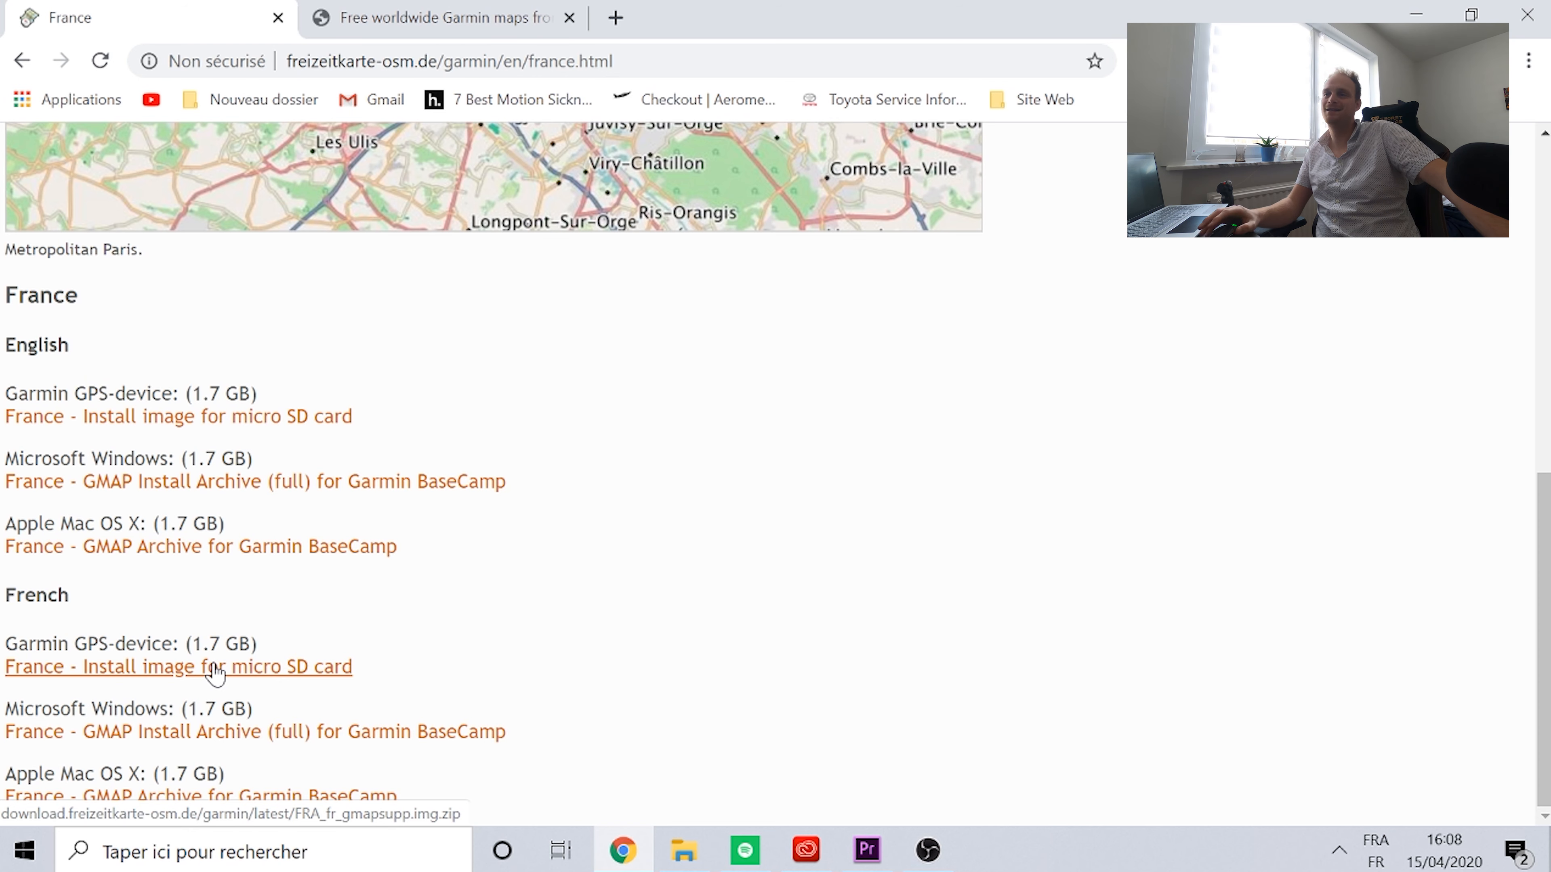
# - Switch to the garmin.openstreetmap.nl page and choose the Generic Routable (new style) map type
pyautogui.click(378, 18)
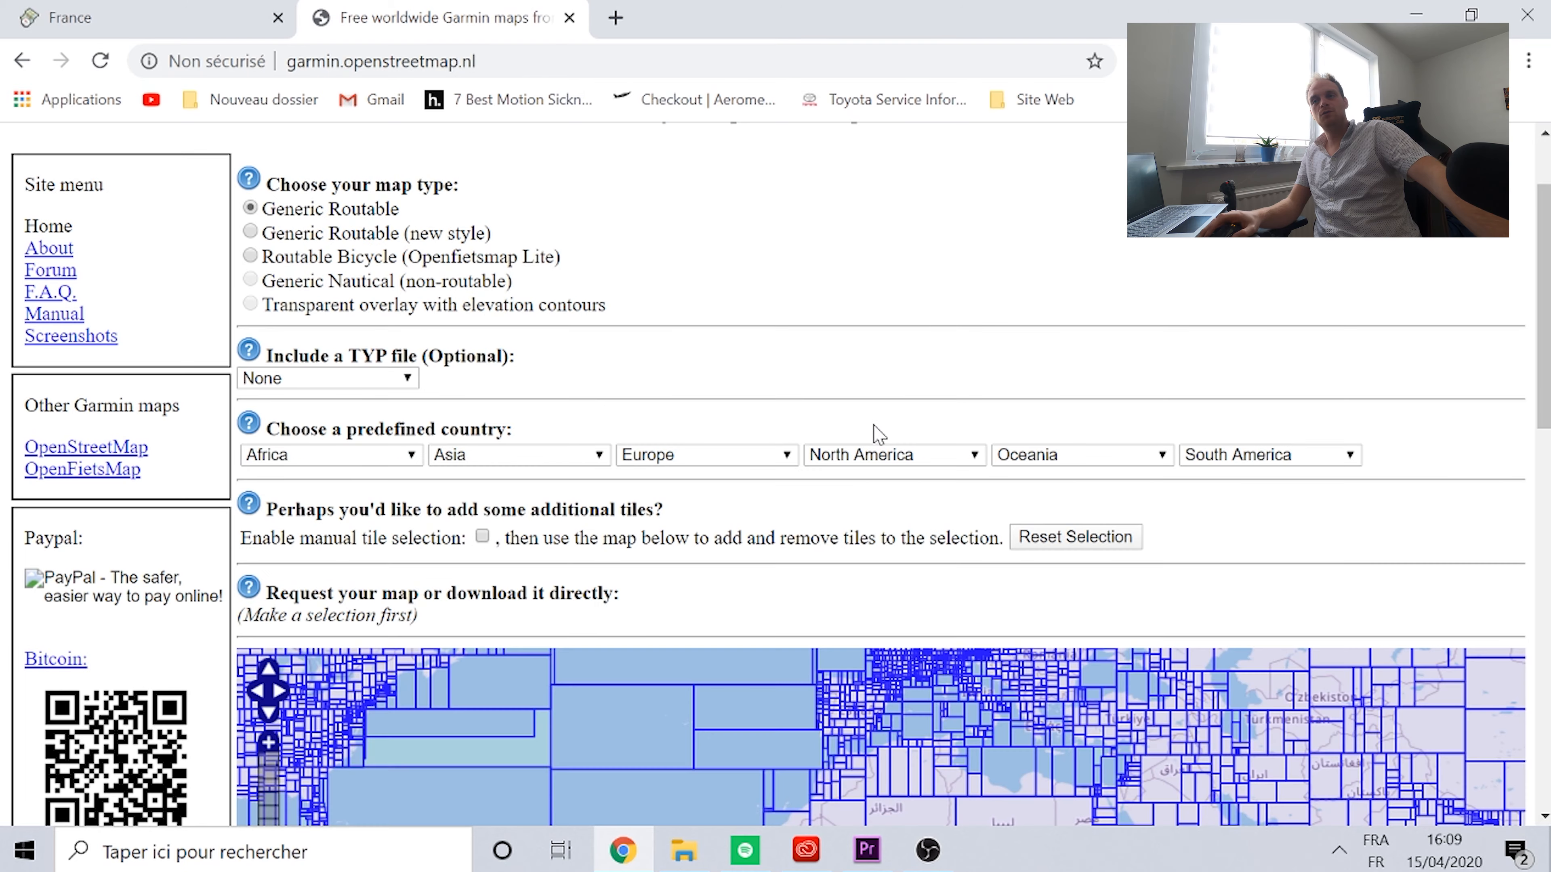
pyautogui.scroll(2, 517, 401)
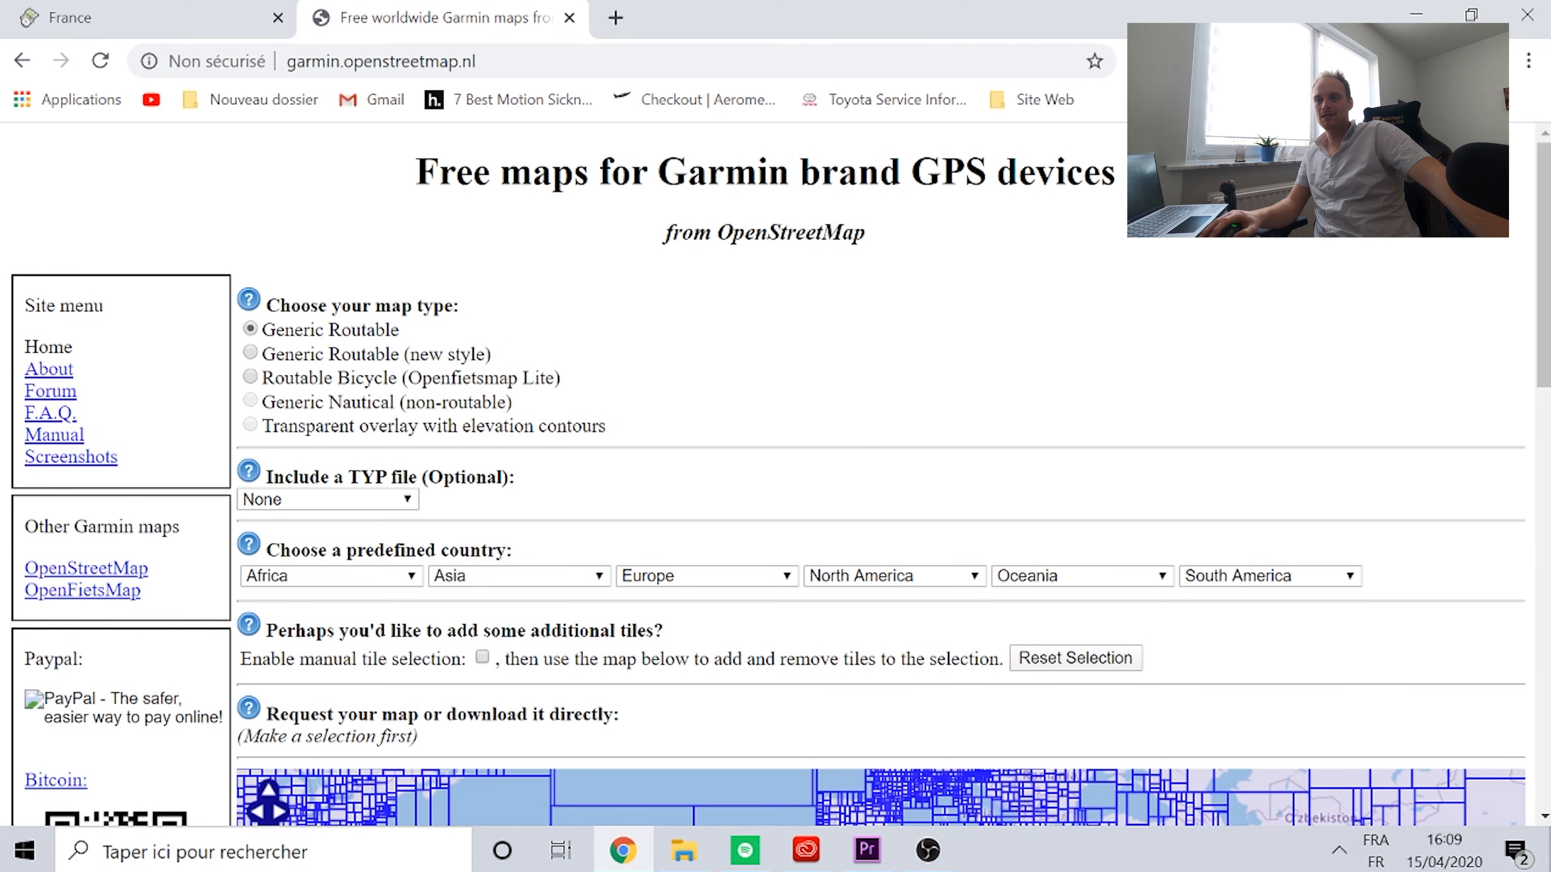
pyautogui.click(252, 356)
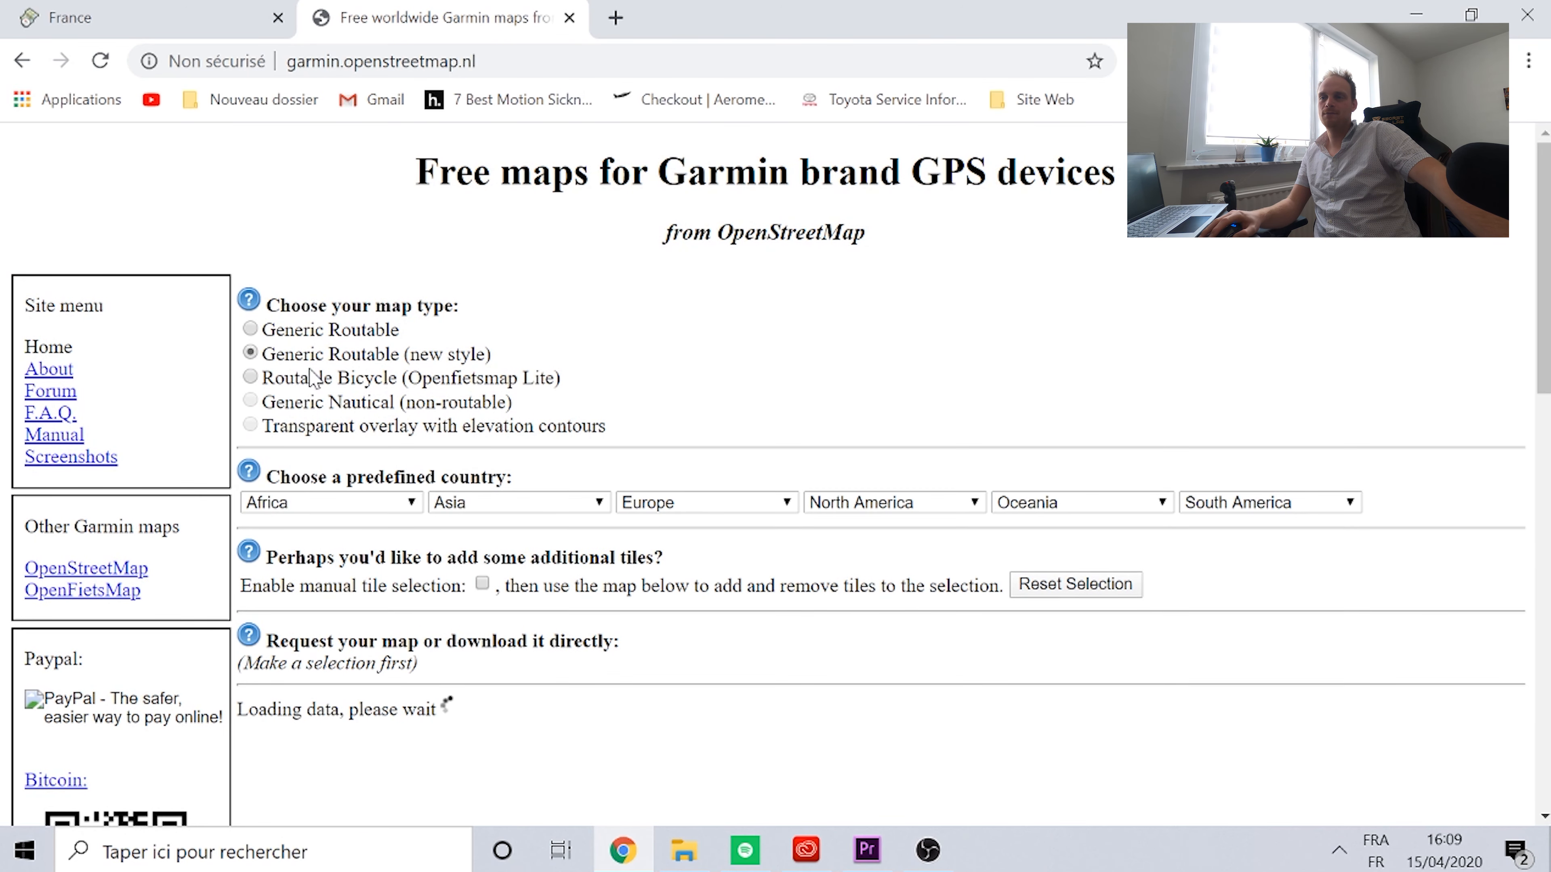
pyautogui.scroll(-2, 717, 354)
pyautogui.scroll(-2, 723, 356)
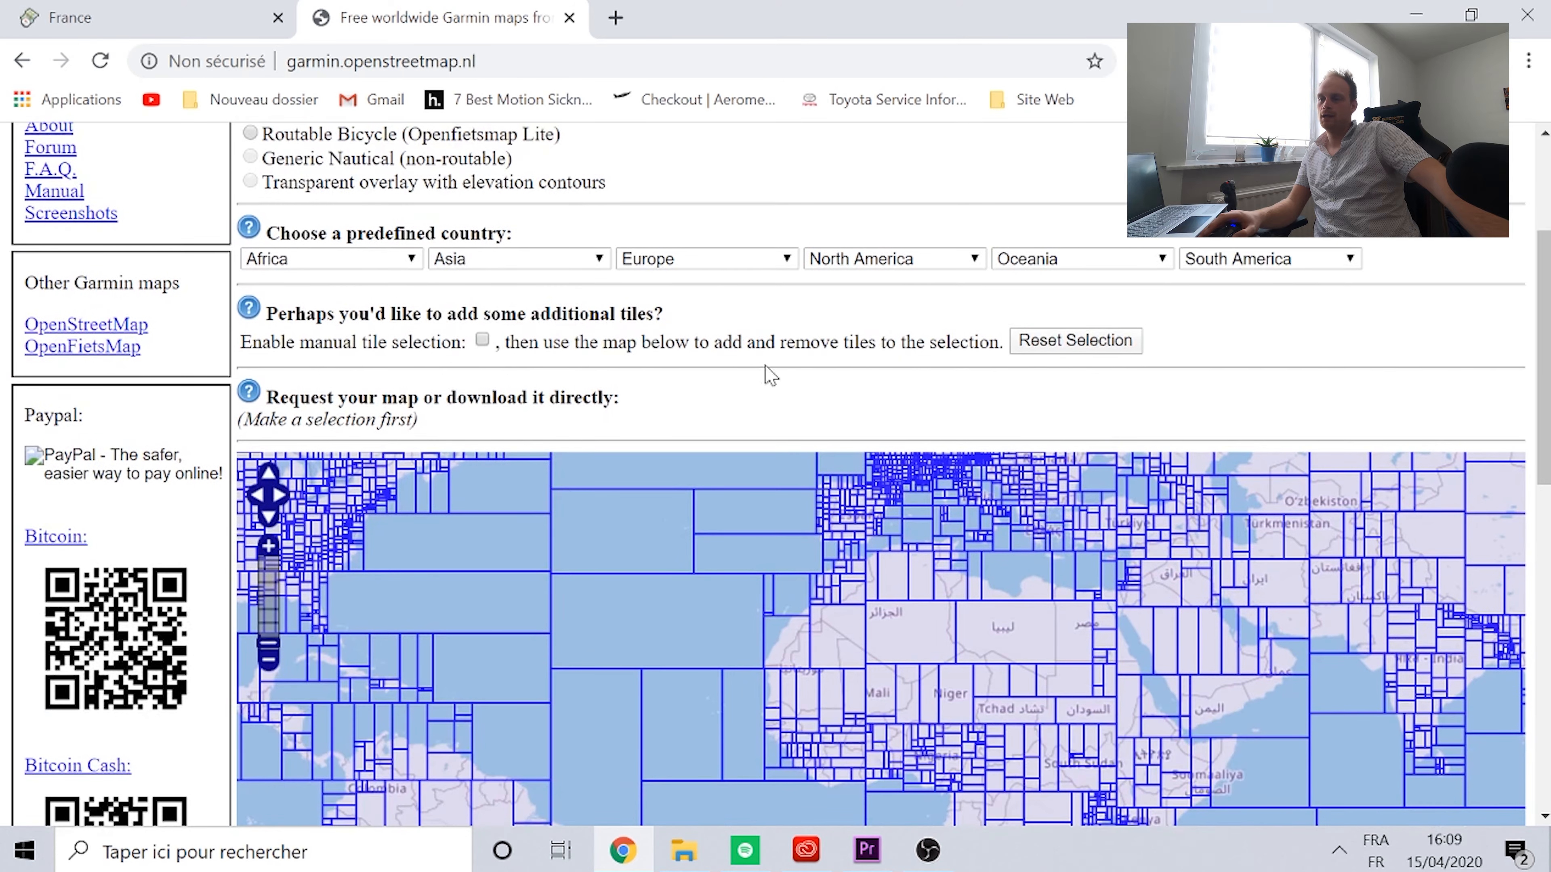
# - Choose Belgium as the predefined European country for the map
pyautogui.moveTo(940, 523); pyautogui.dragTo(897, 638)
pyautogui.scroll(2, 897, 638)
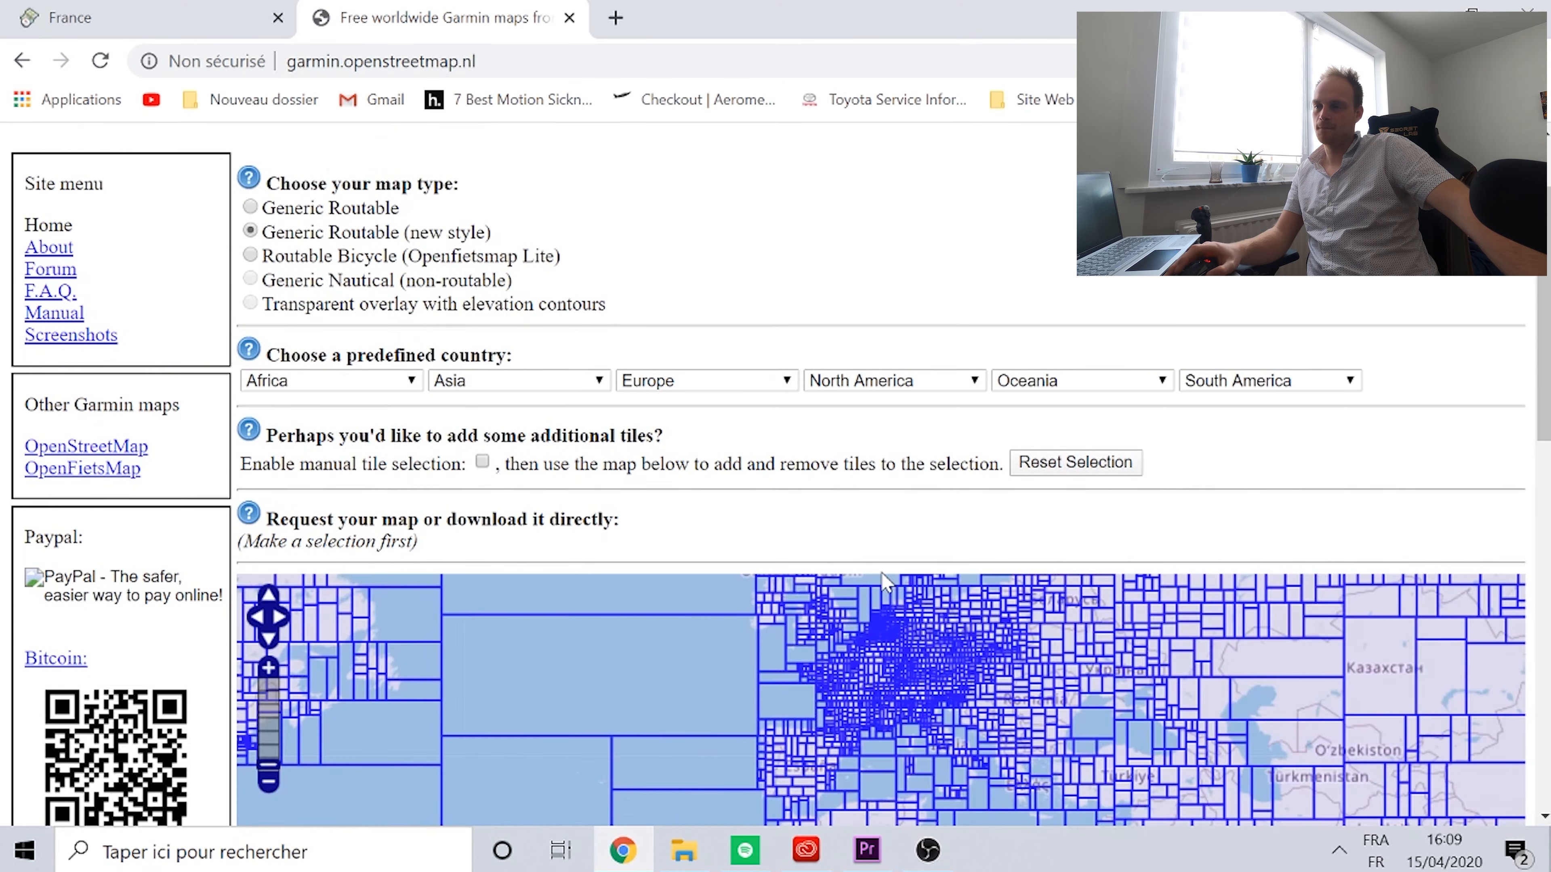
pyautogui.scroll(1, 858, 626)
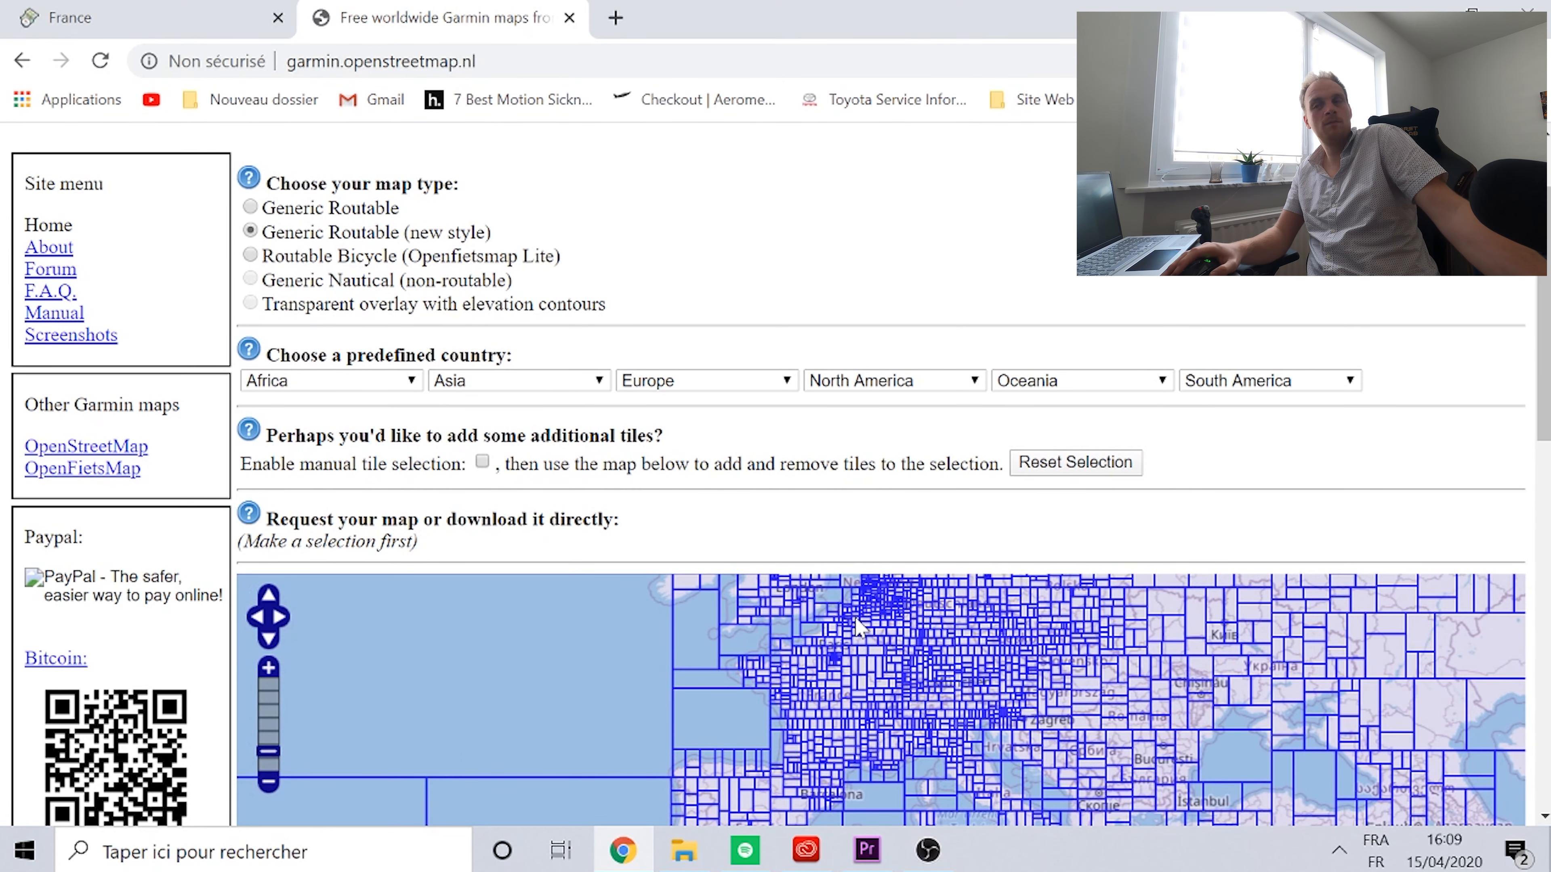
pyautogui.click(782, 385)
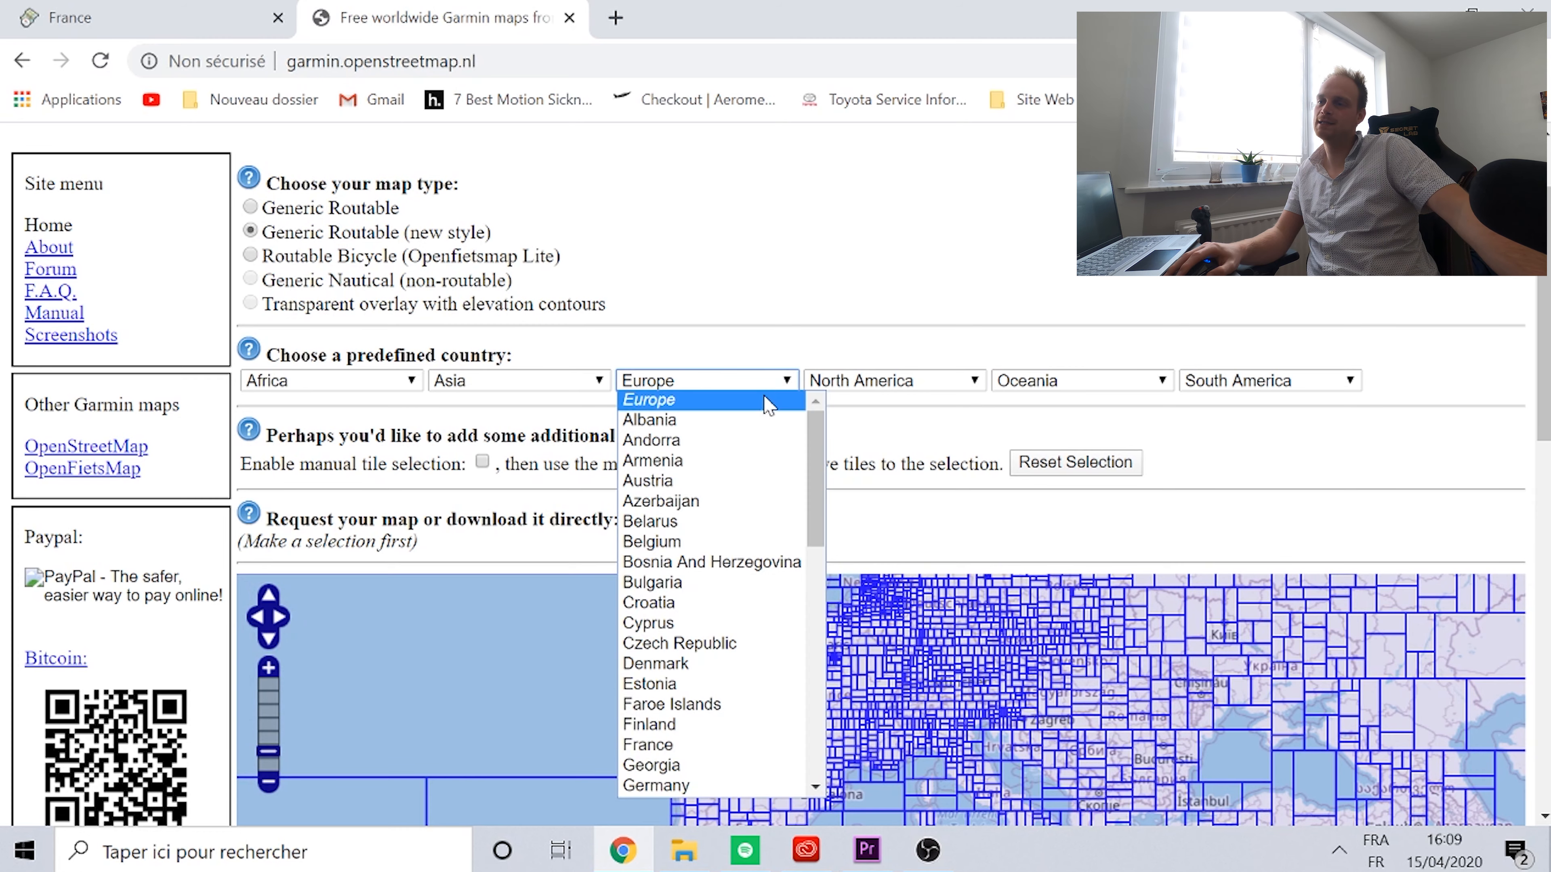
pyautogui.click(708, 542)
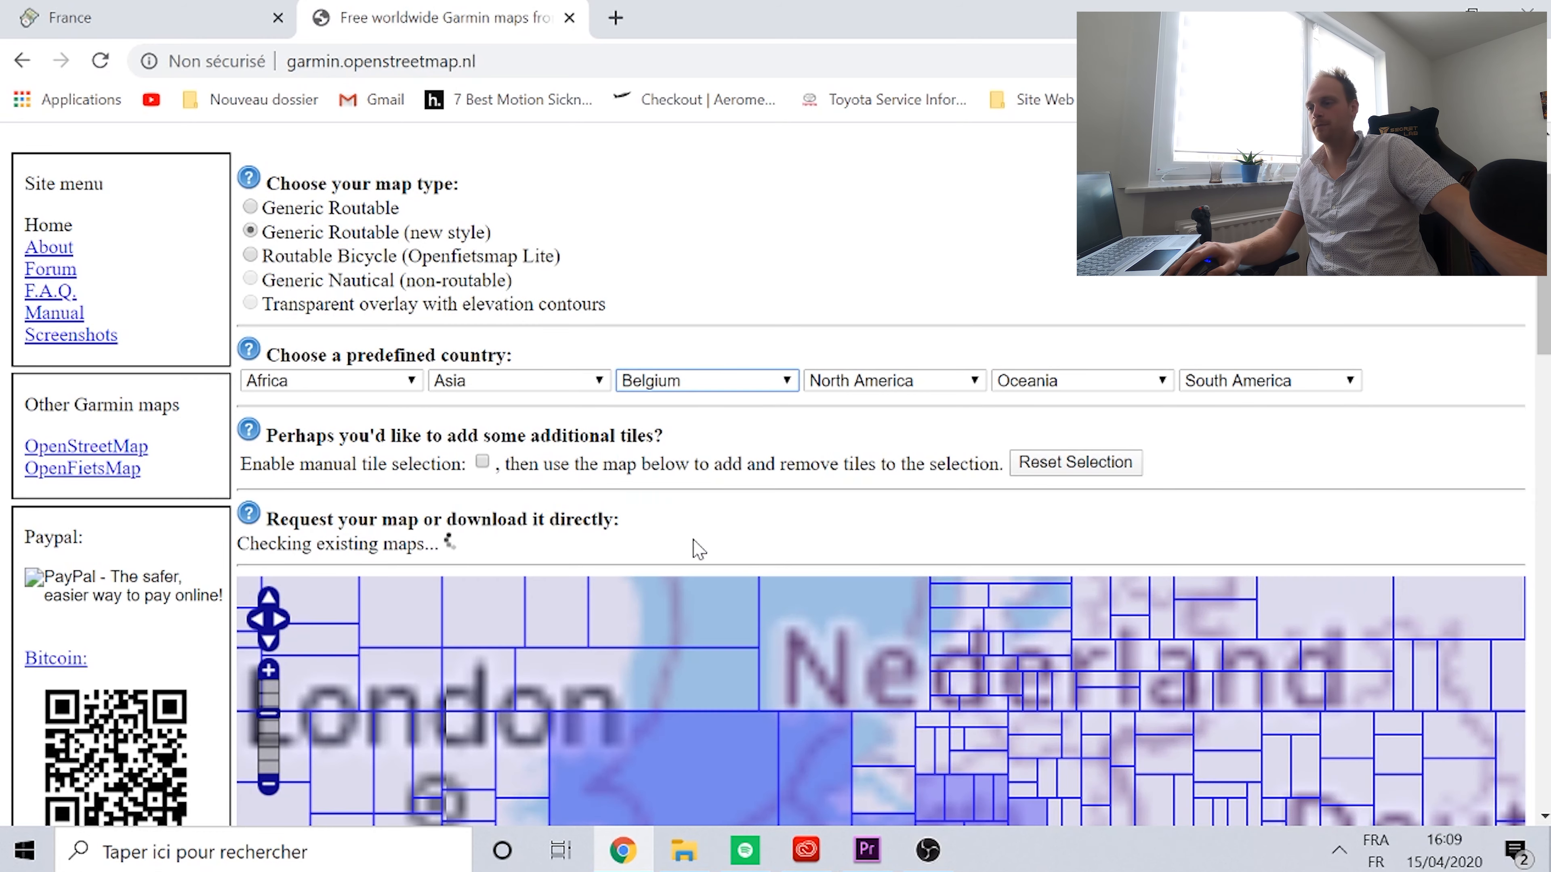
# - Examine which tiles the Belgium selection covers and the total size of the selected tiles
pyautogui.scroll(-3, 893, 665)
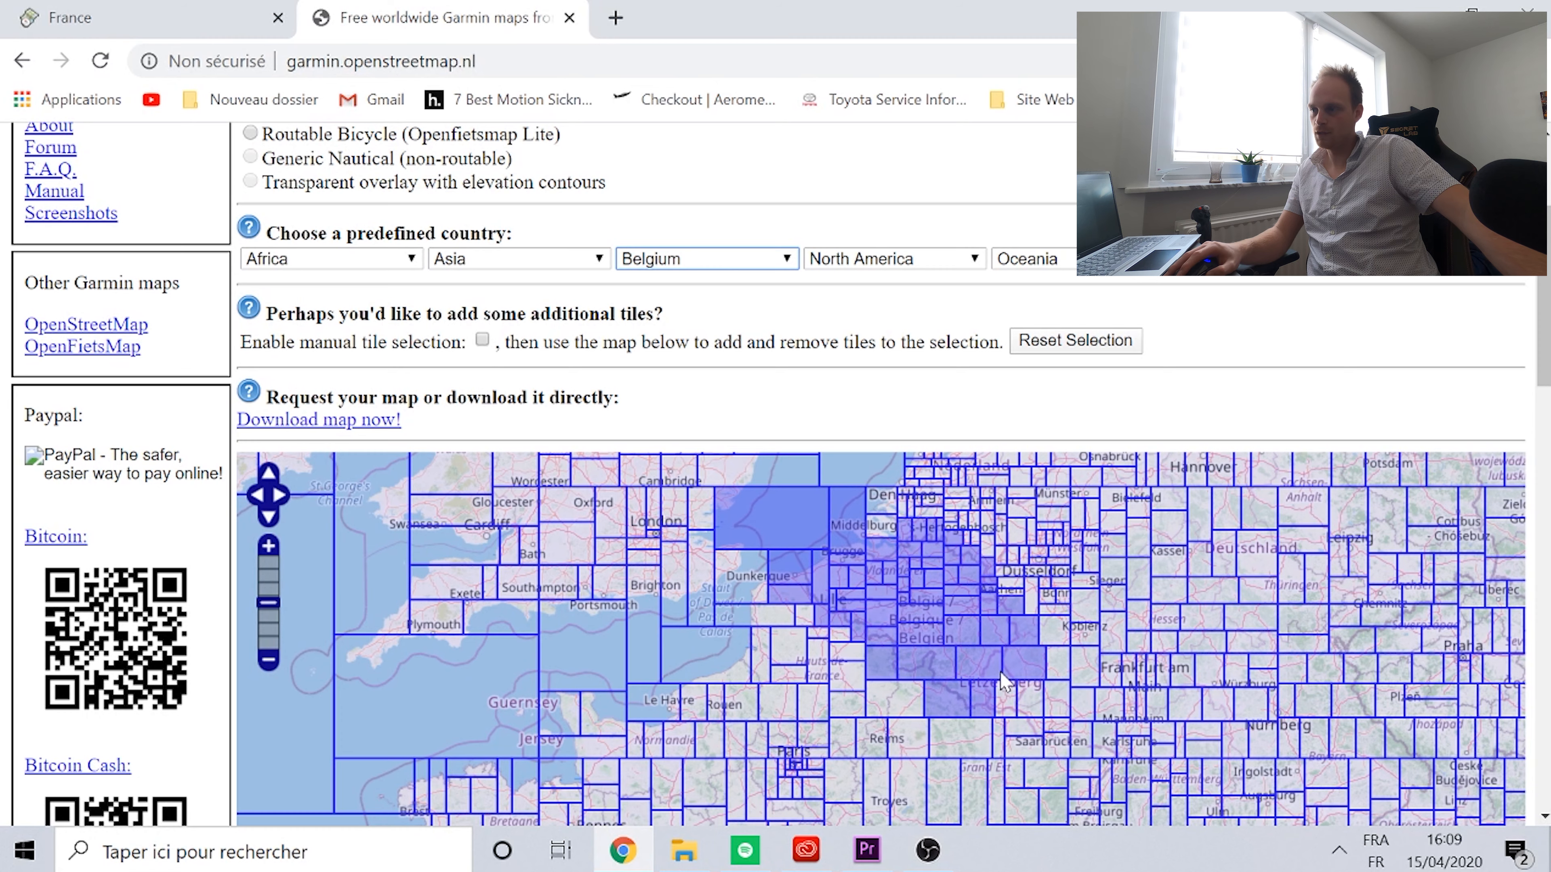
pyautogui.scroll(1, 1006, 710)
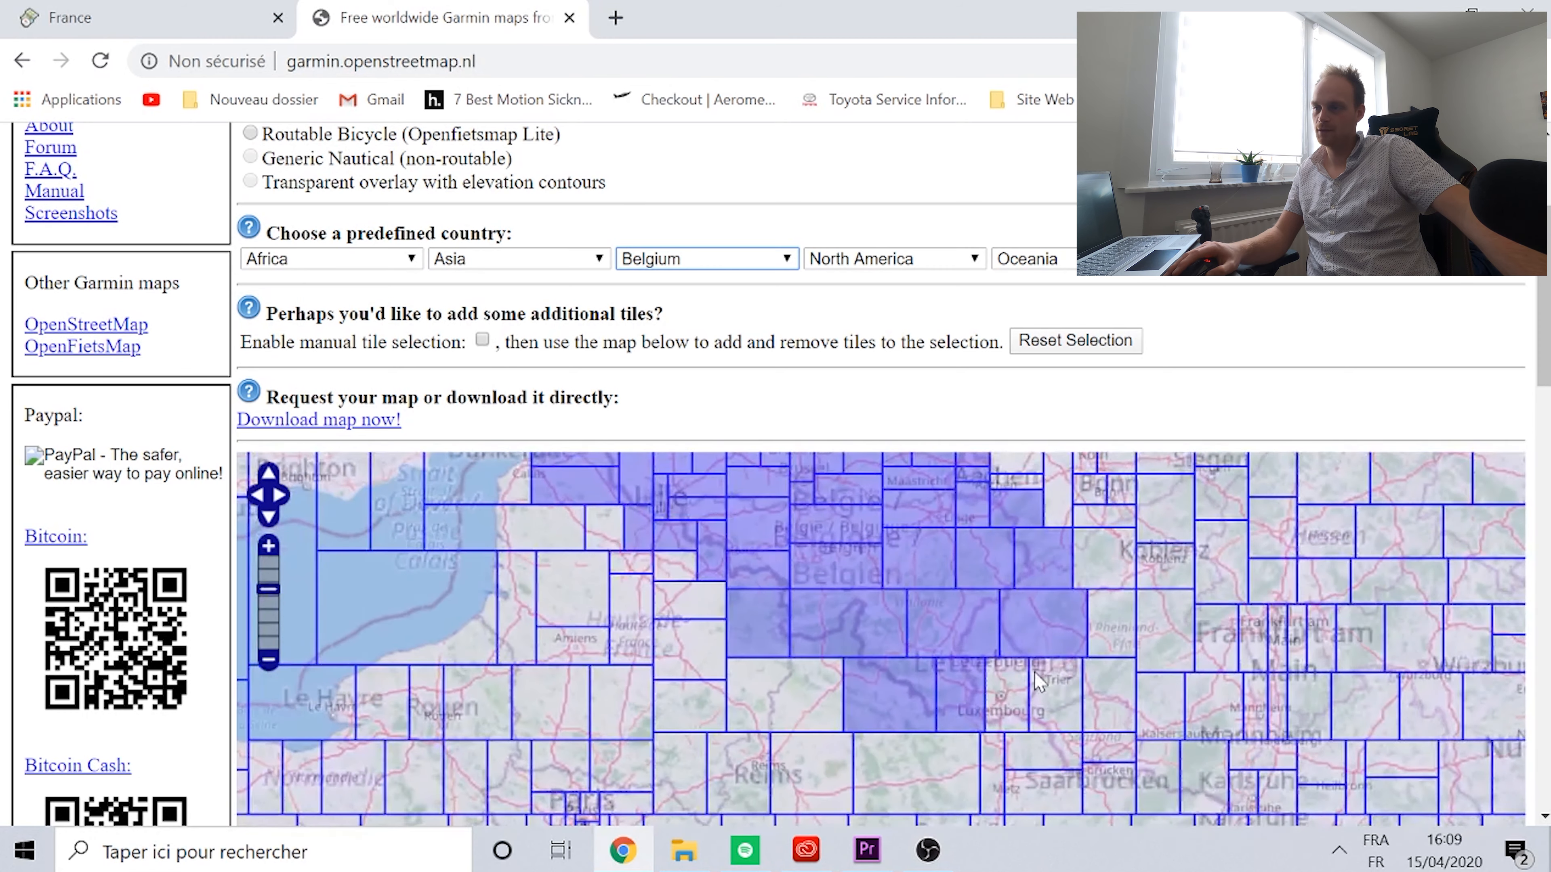
pyautogui.scroll(-3, 942, 616)
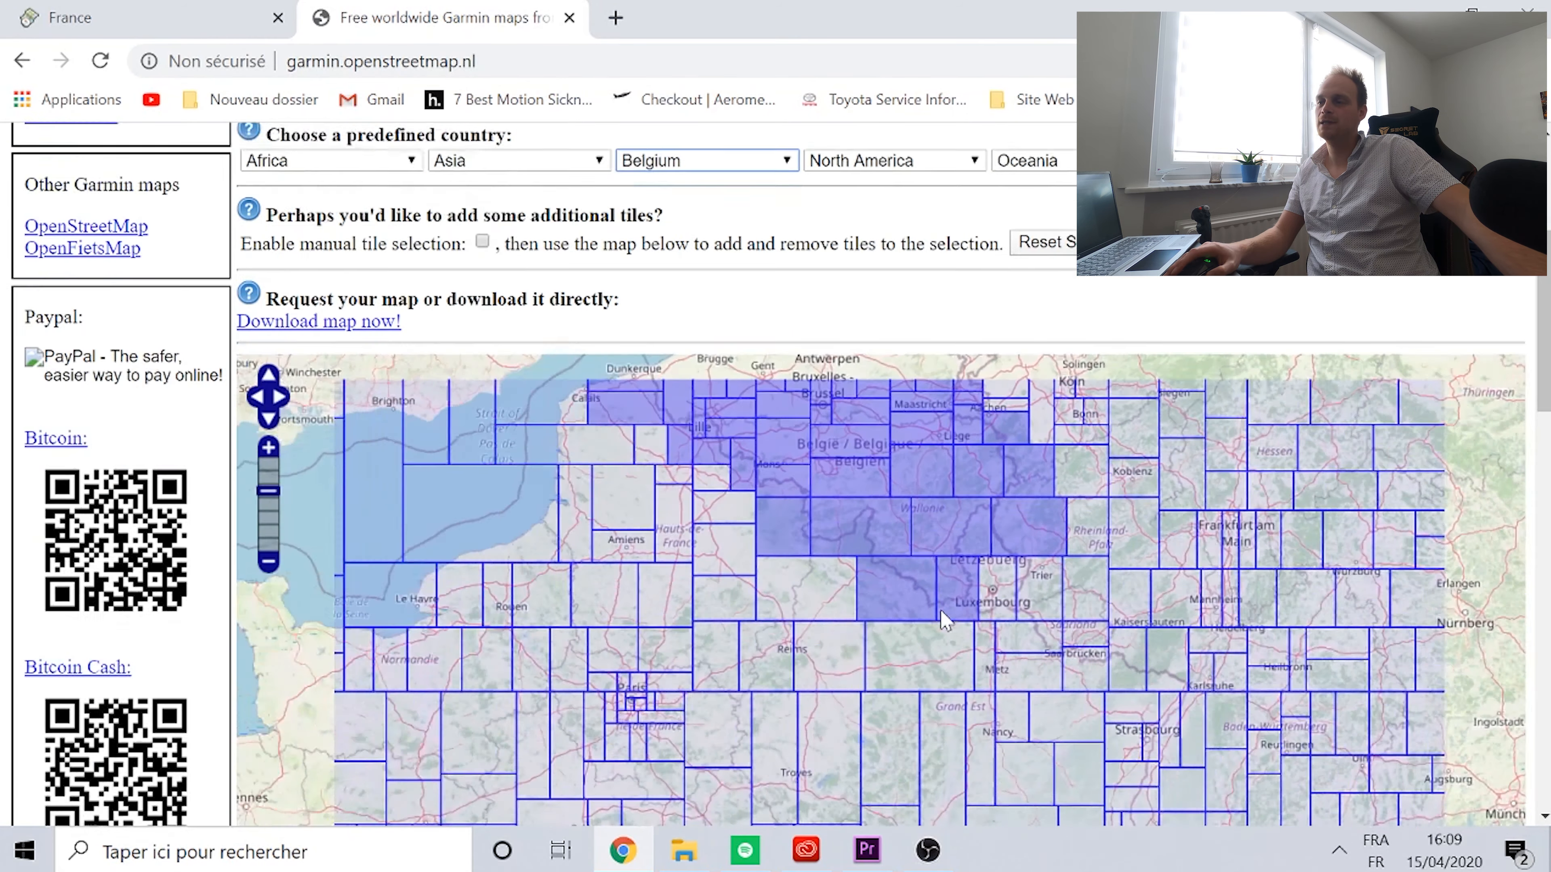
pyautogui.moveTo(876, 444); pyautogui.dragTo(869, 533)
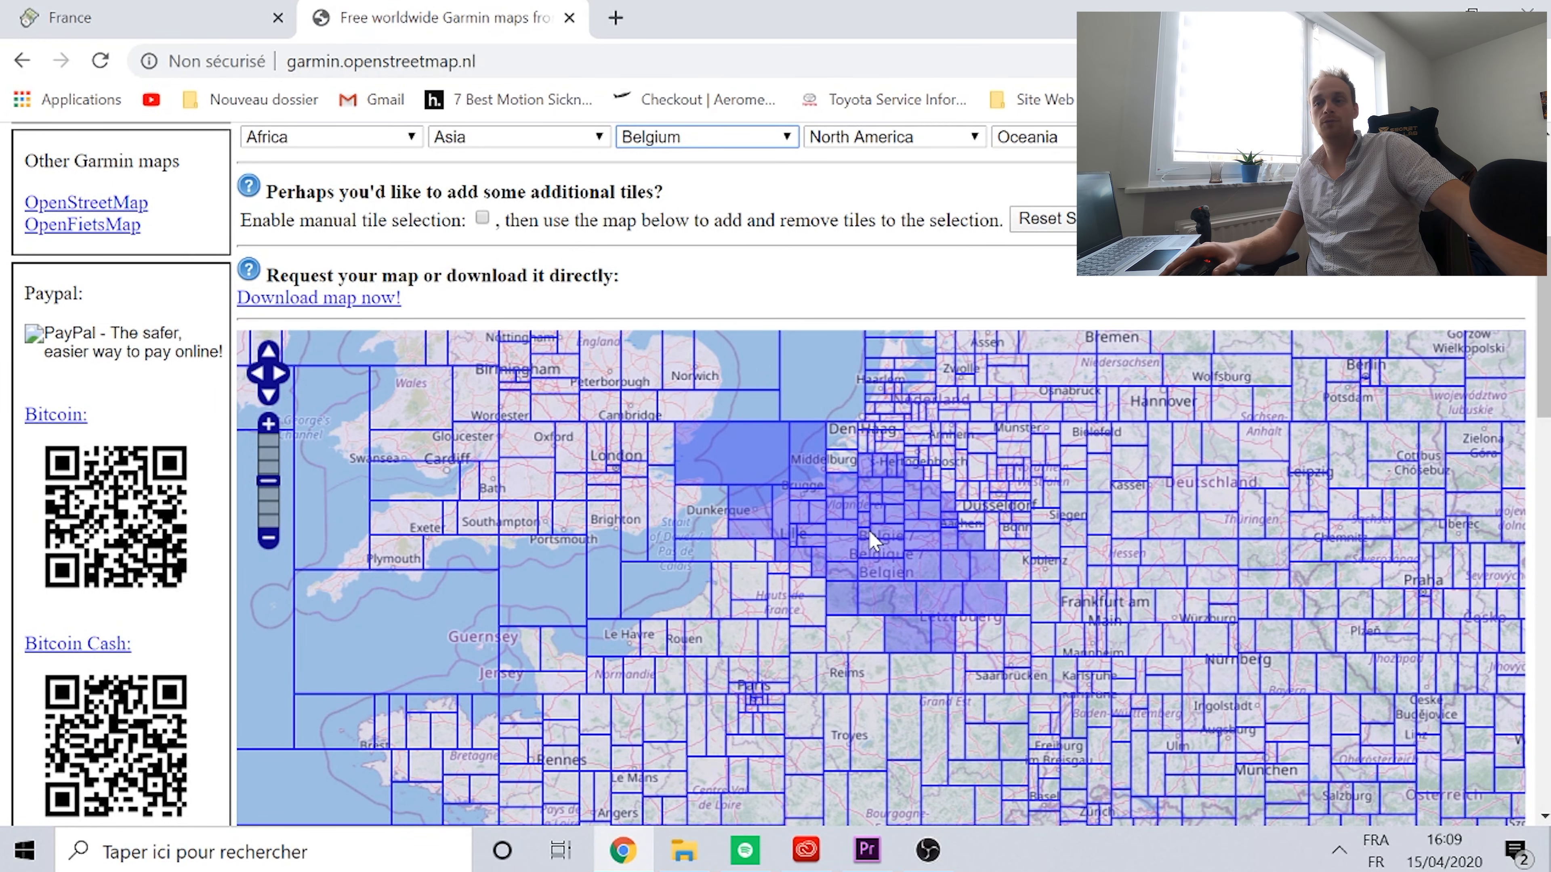
pyautogui.scroll(-10, 194, 430)
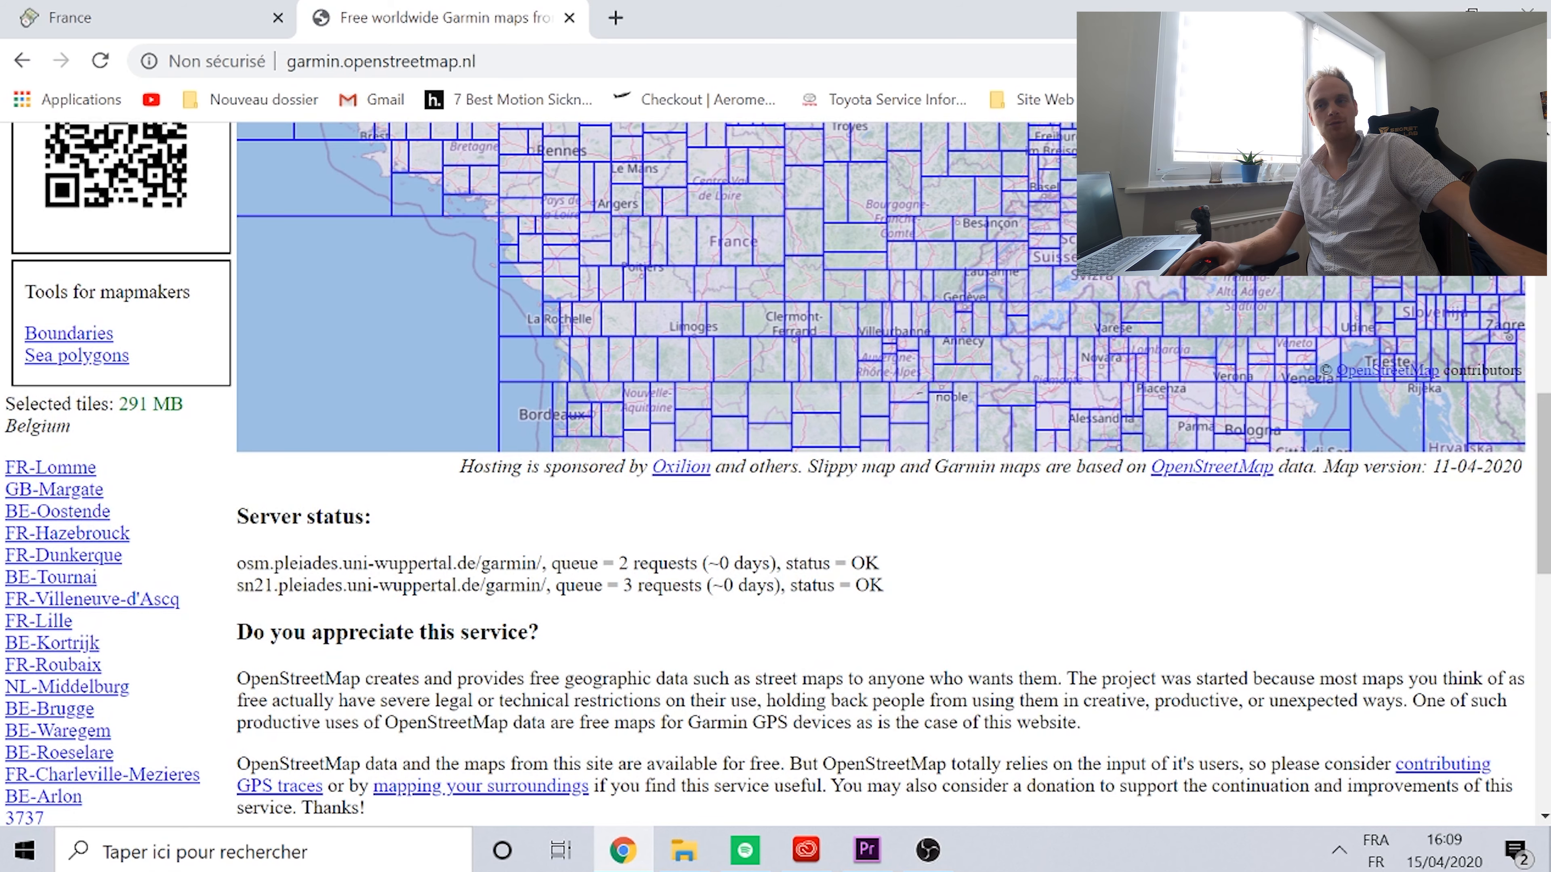
pyautogui.scroll(10, 214, 483)
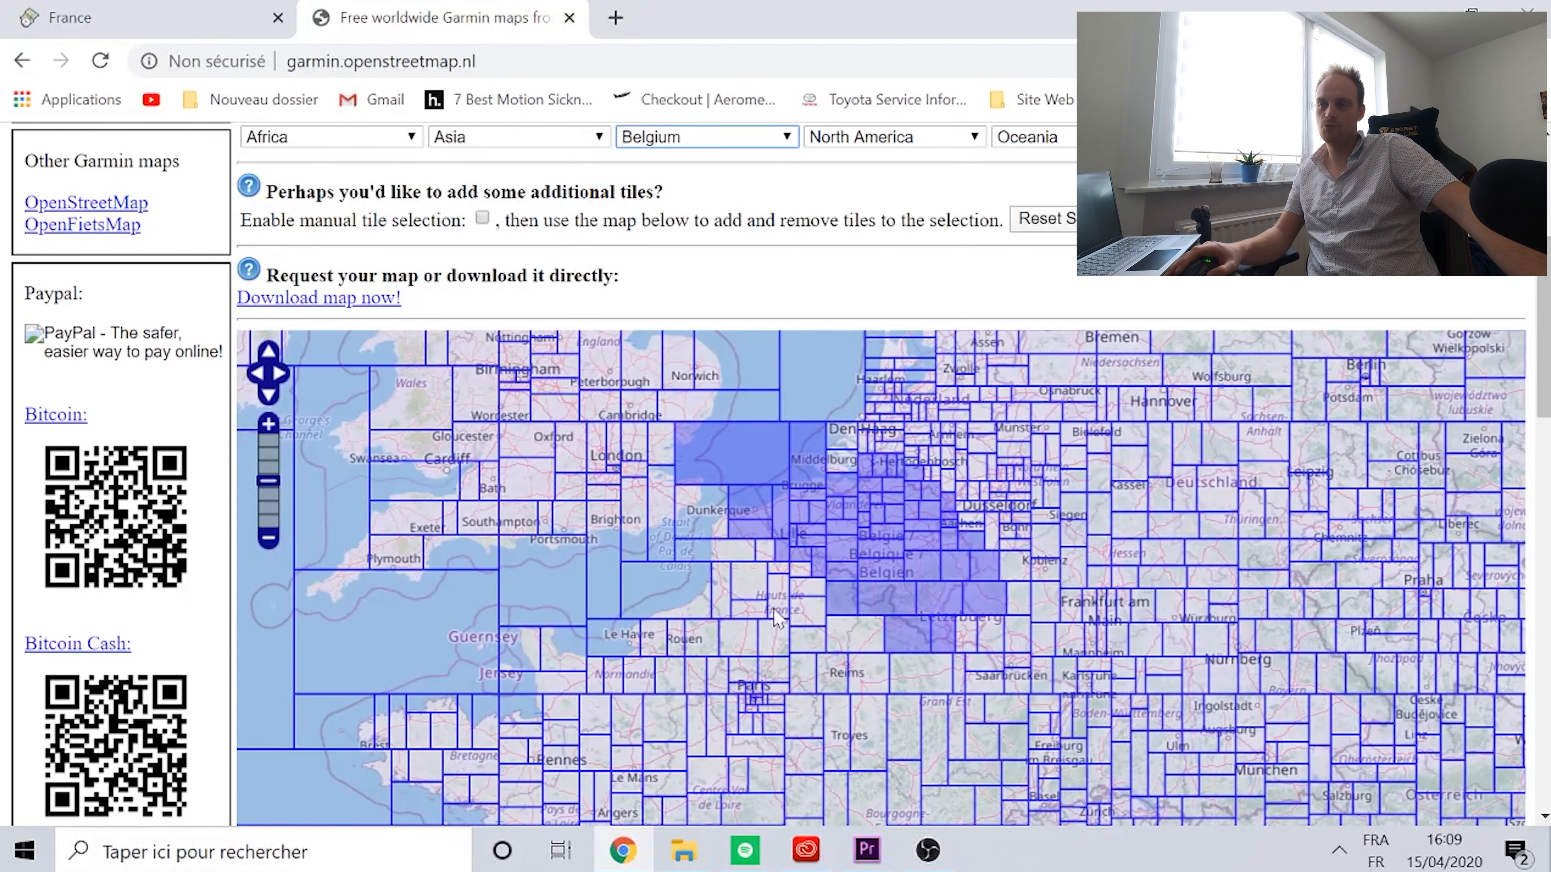
pyautogui.scroll(2, 528, 269)
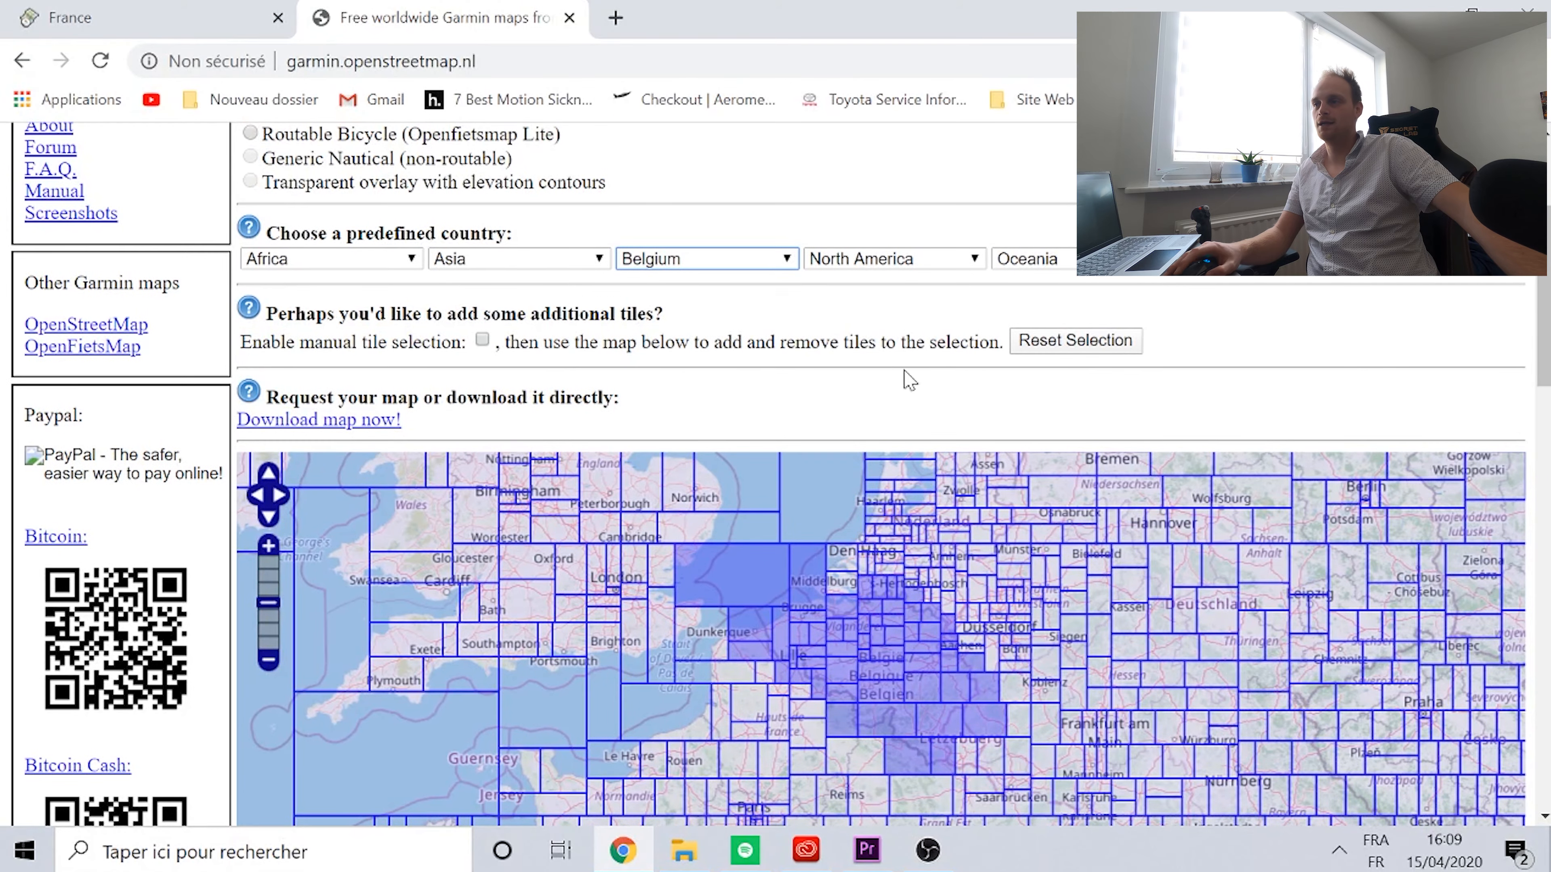
# - Reset the Belgium selection and enable manual tile selection
pyautogui.click(1055, 350)
pyautogui.scroll(-2, 572, 313)
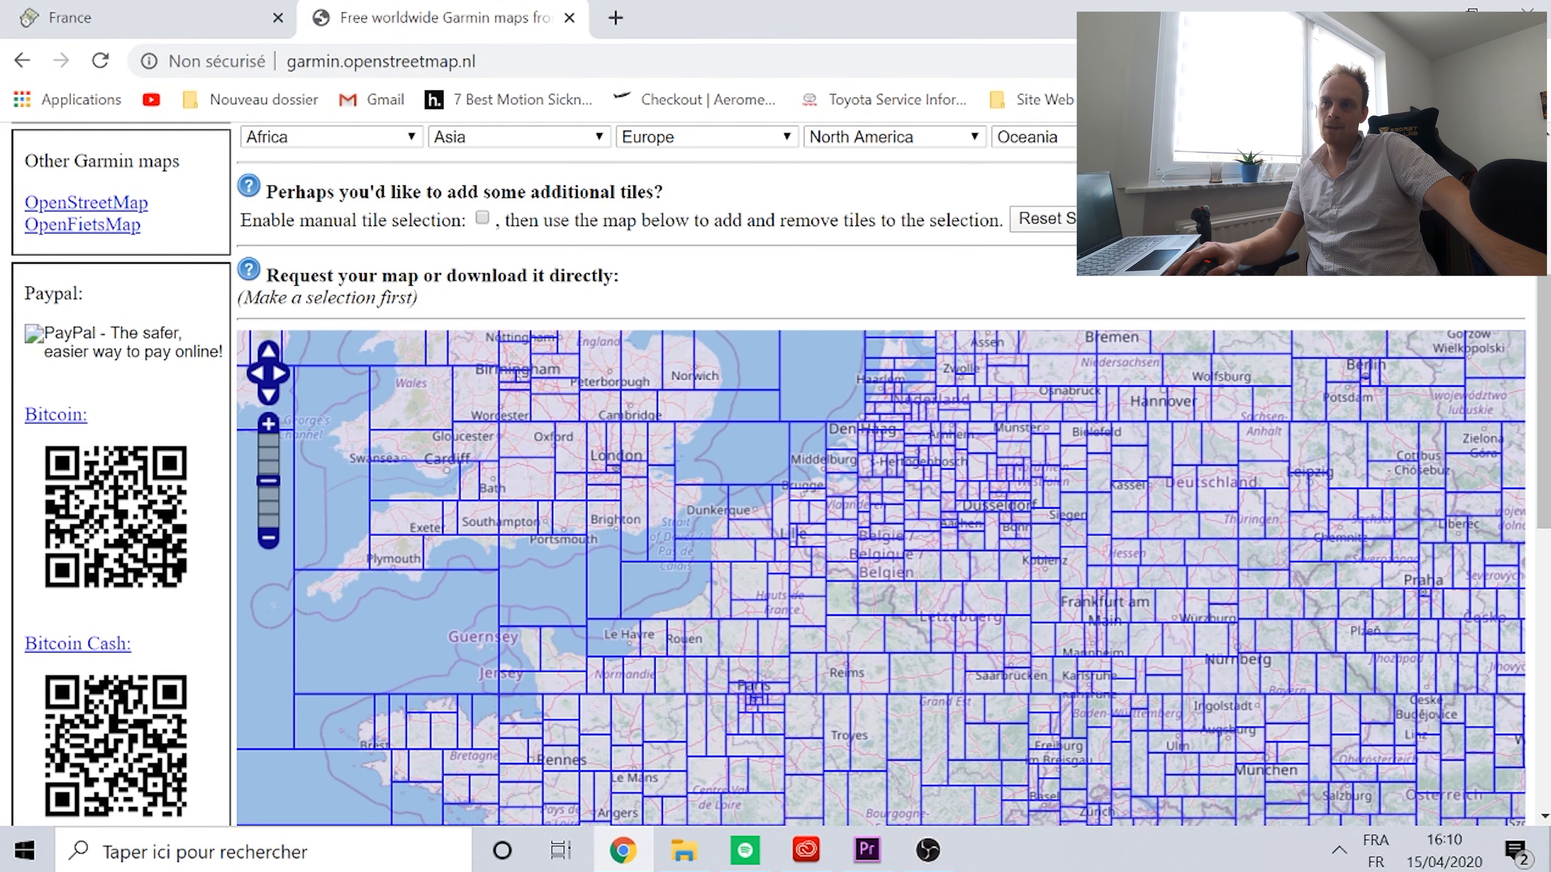
pyautogui.click(483, 218)
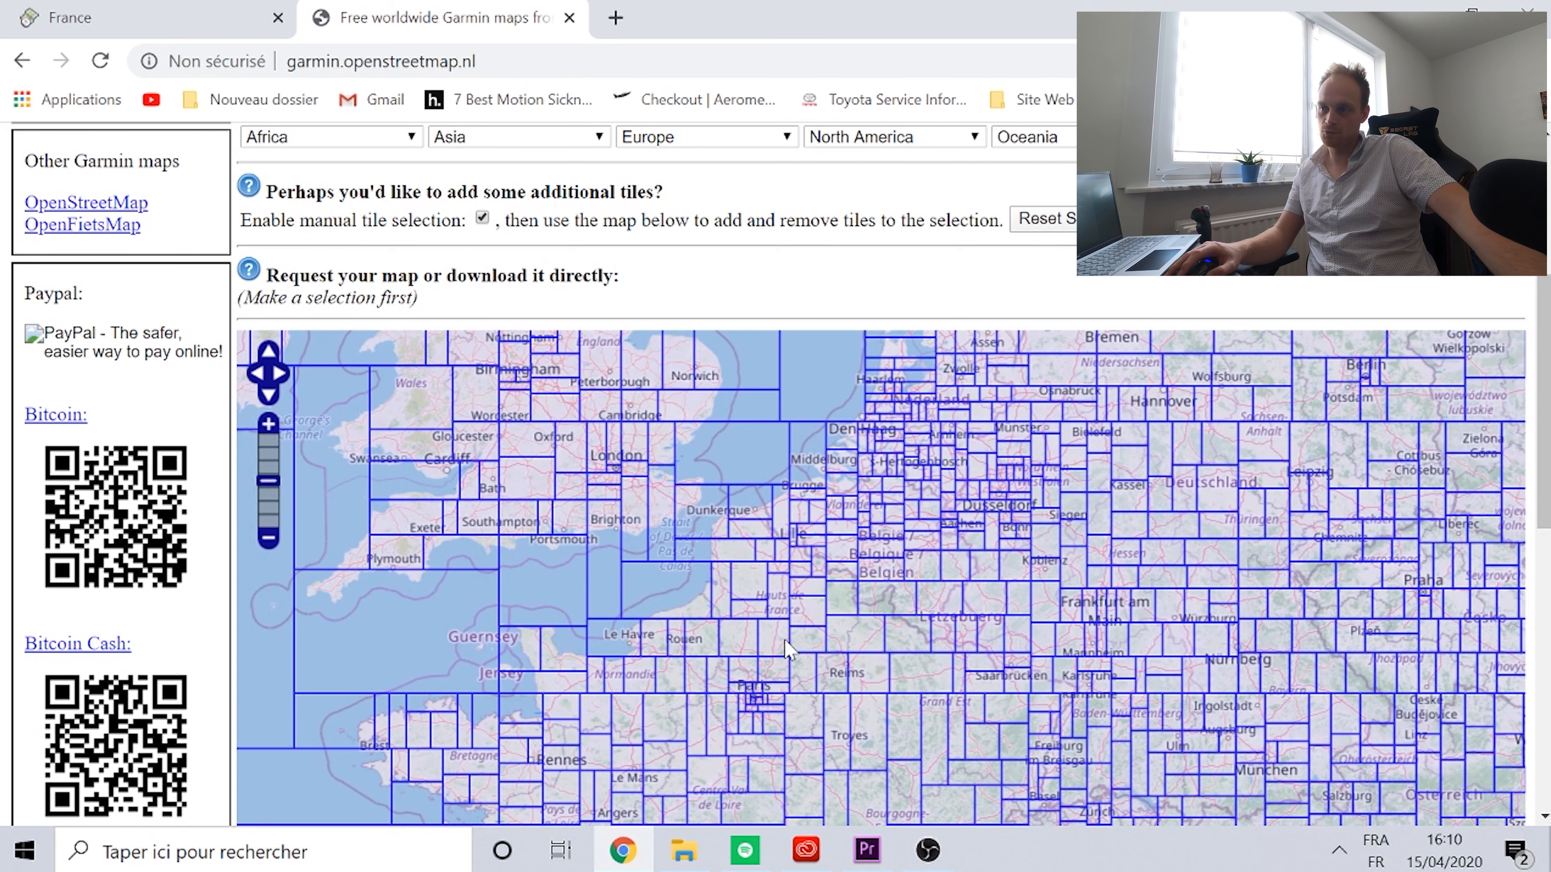
# - Manually select map tiles across northern France and southern Belgium, adding and removing individual tiles around Reims
pyautogui.moveTo(737, 547); pyautogui.dragTo(882, 635)
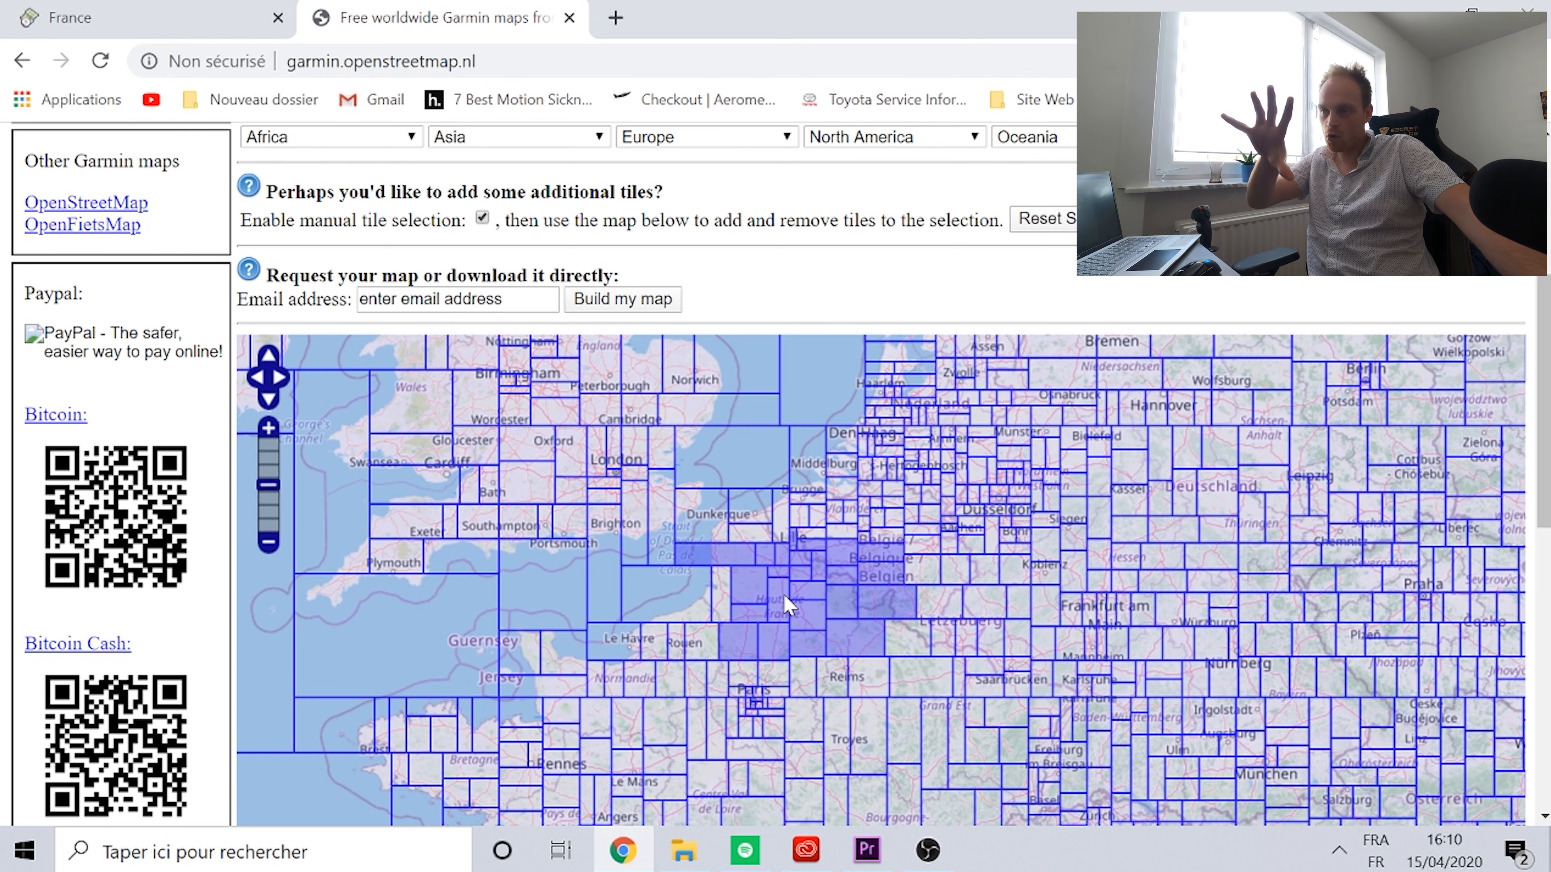
pyautogui.click(912, 642)
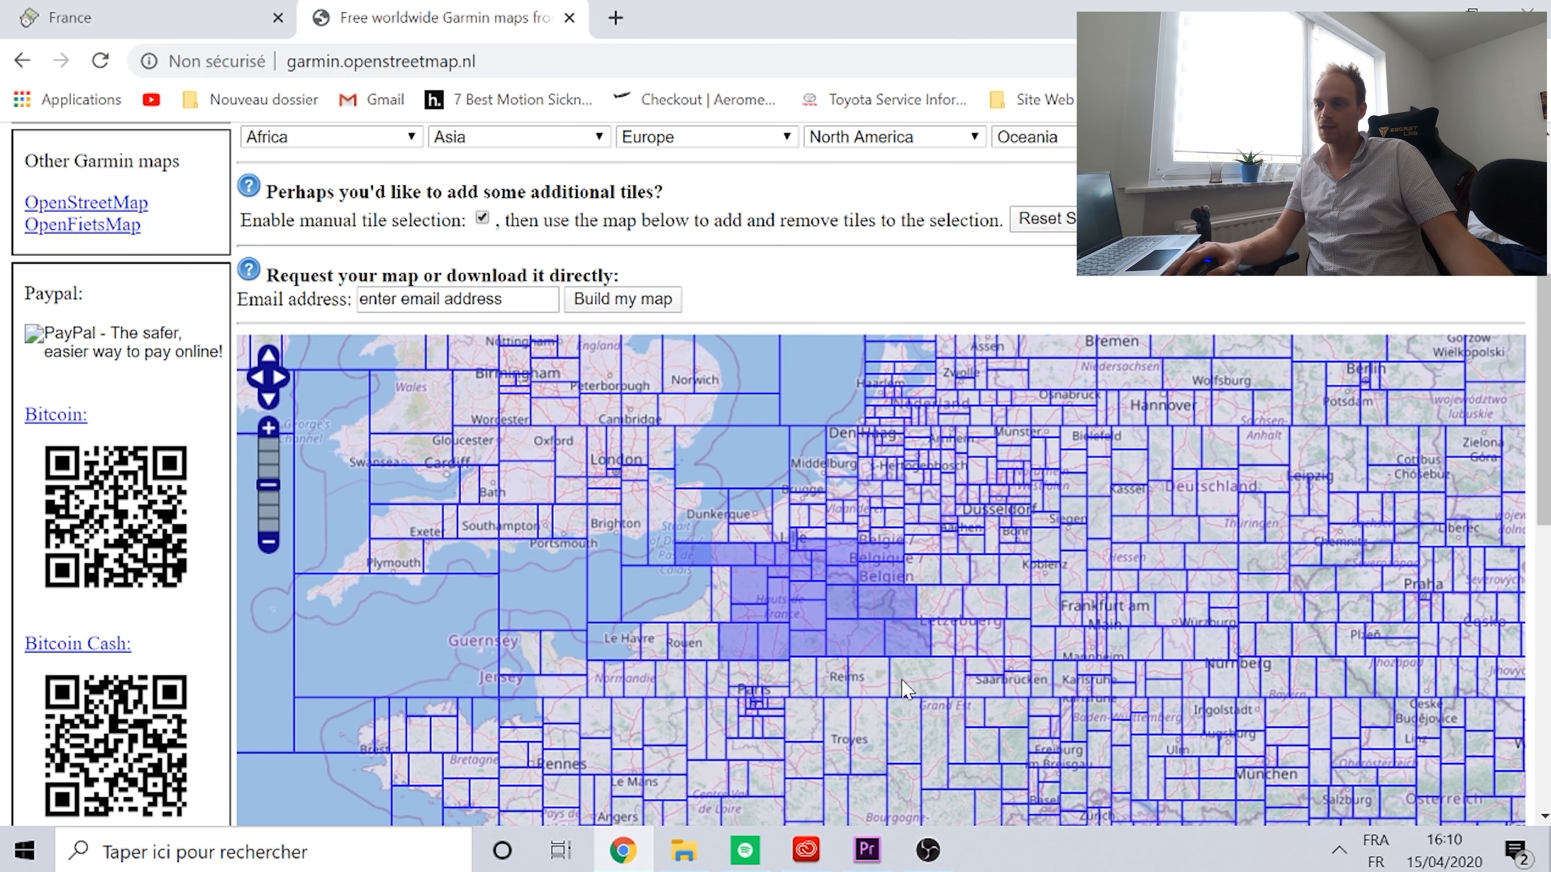
pyautogui.click(908, 688)
pyautogui.click(866, 680)
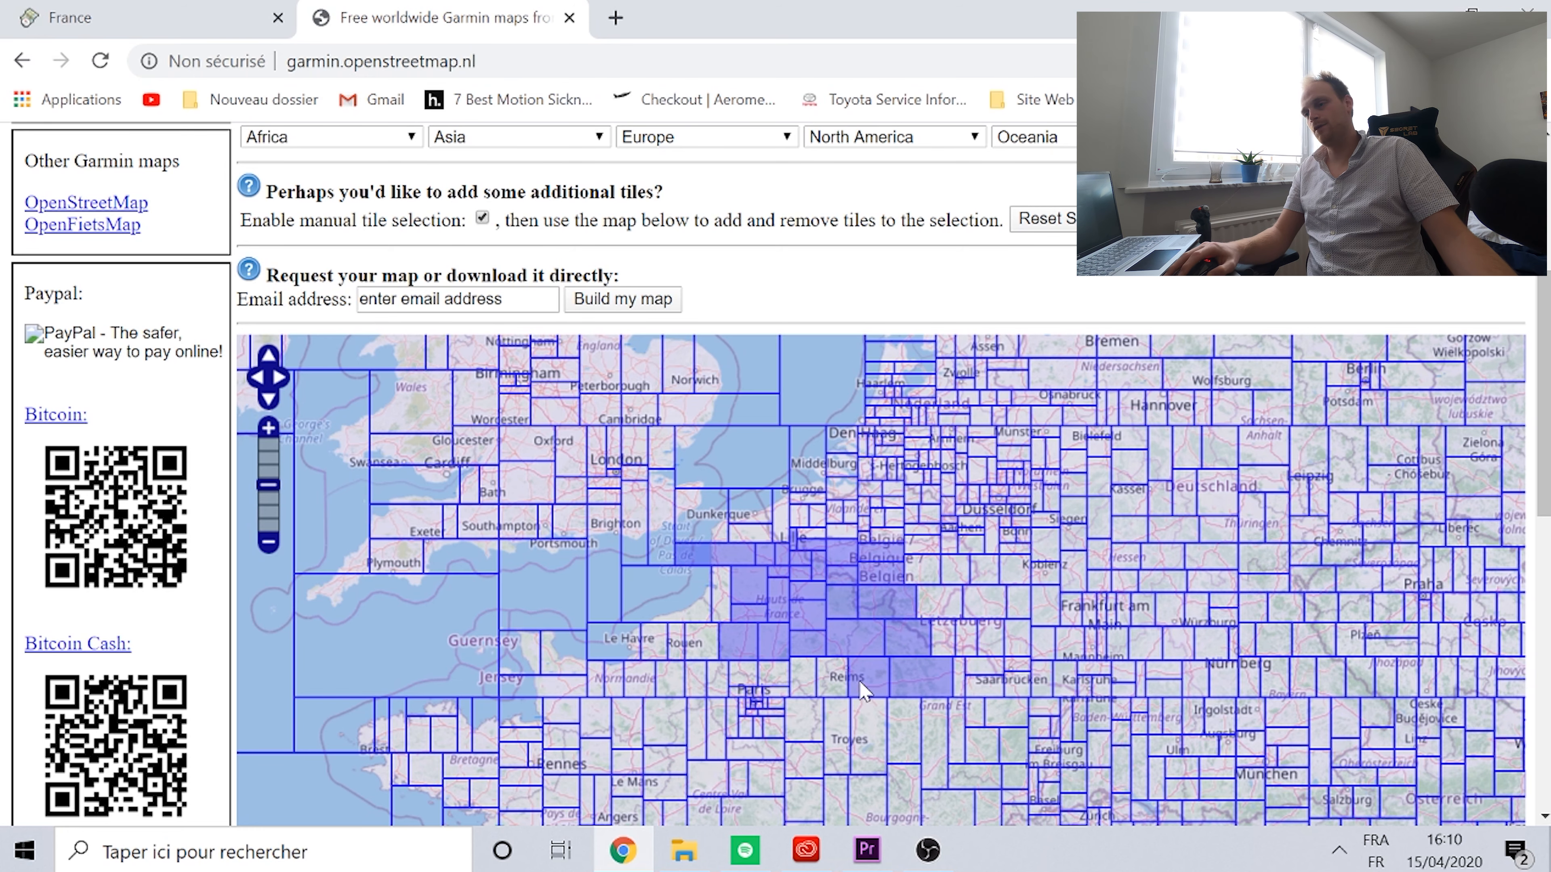
pyautogui.click(838, 672)
pyautogui.click(855, 640)
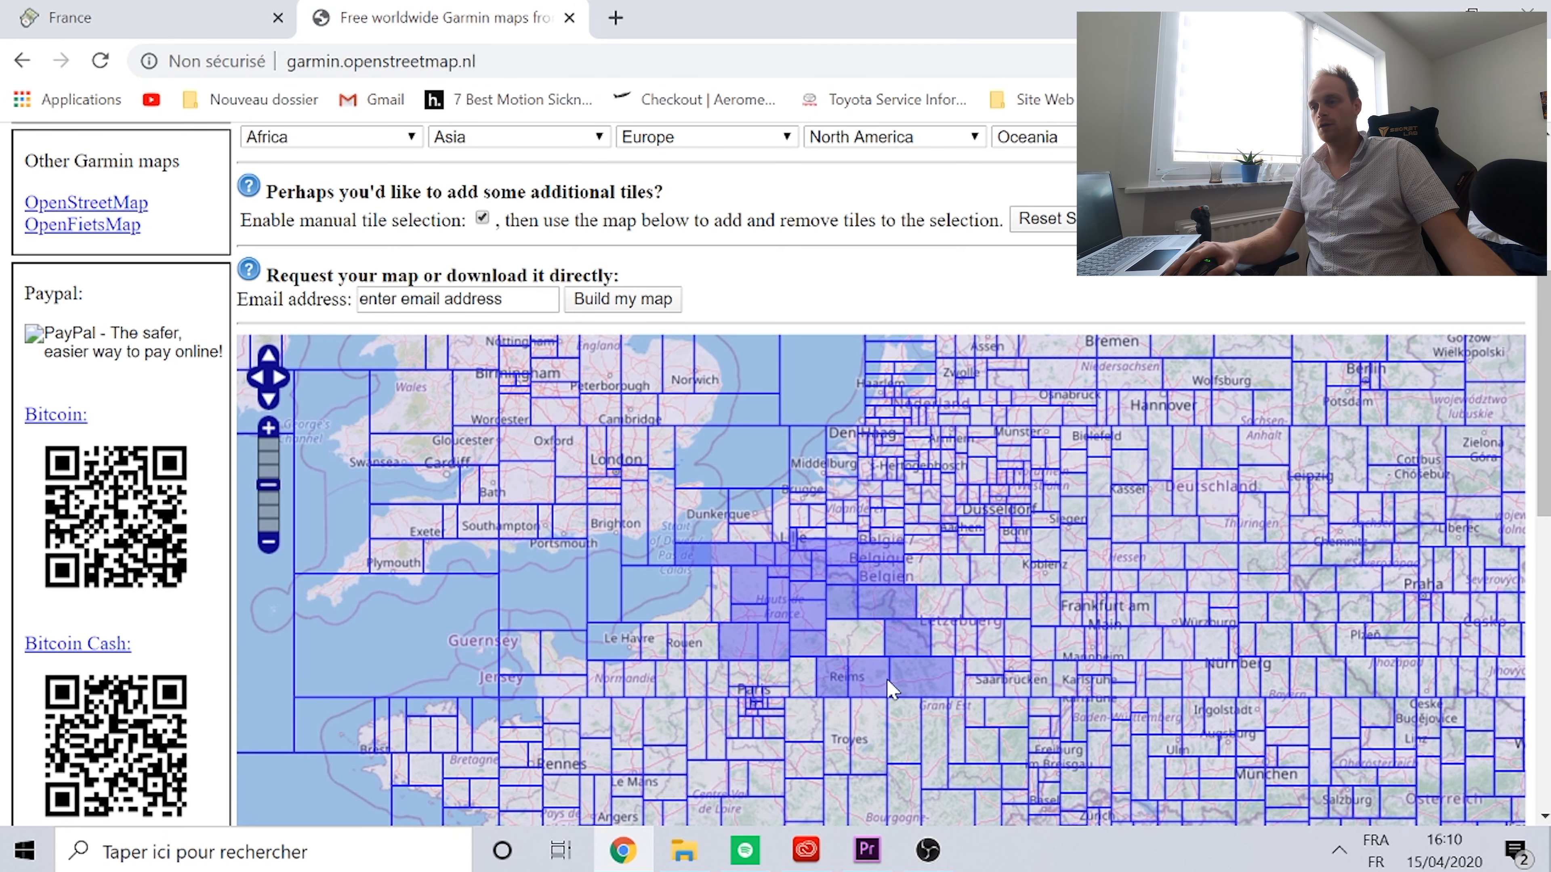
pyautogui.click(829, 674)
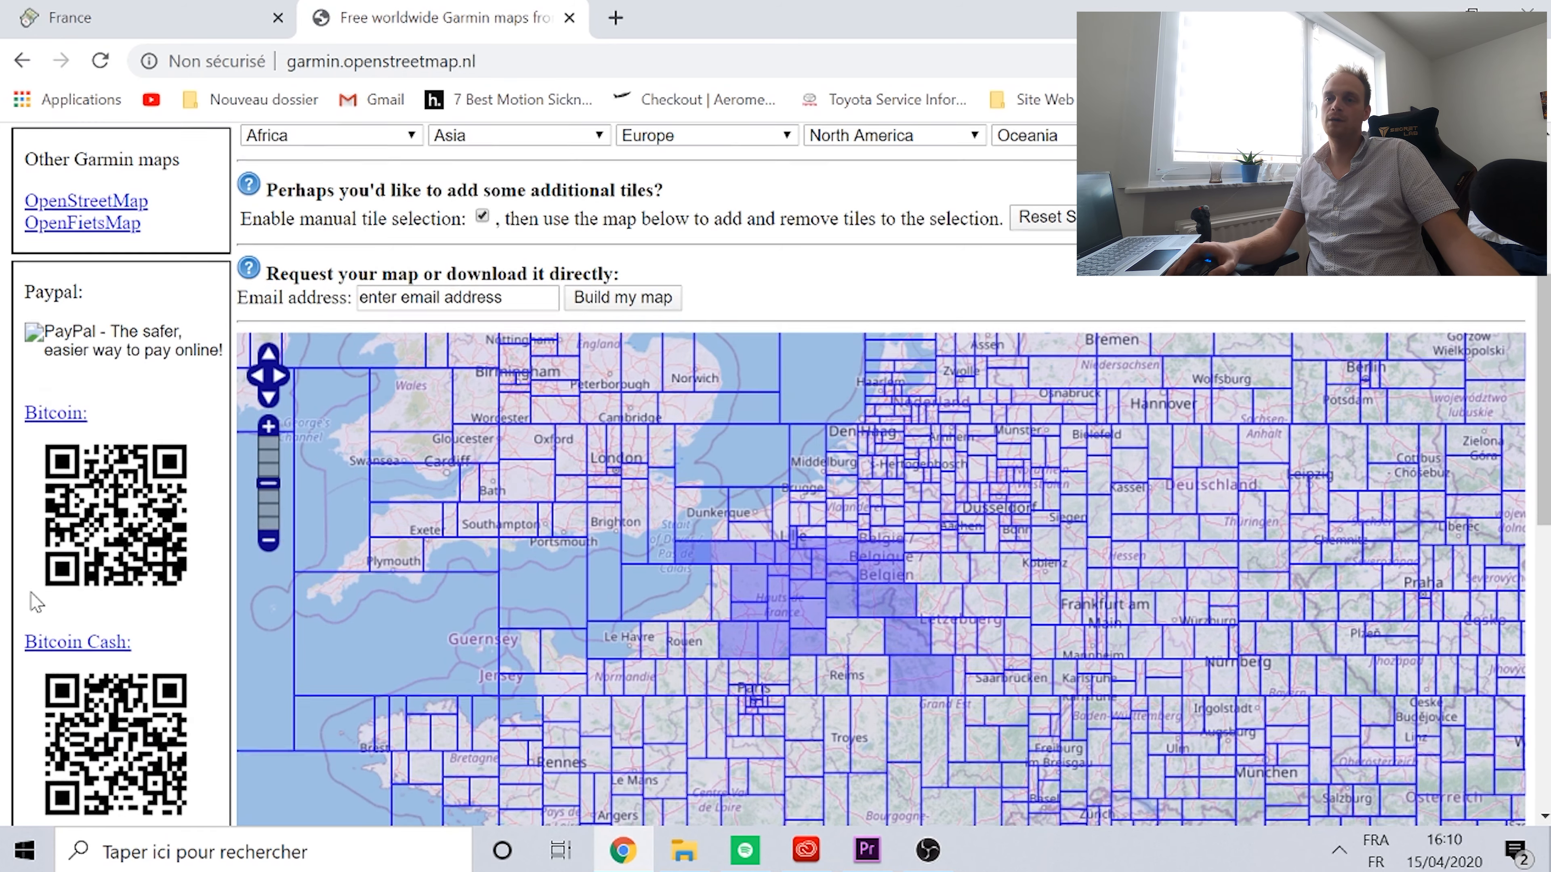
# - Check the total size of the manually selected tiles and reset the tile selection
pyautogui.scroll(-7, 11, 600)
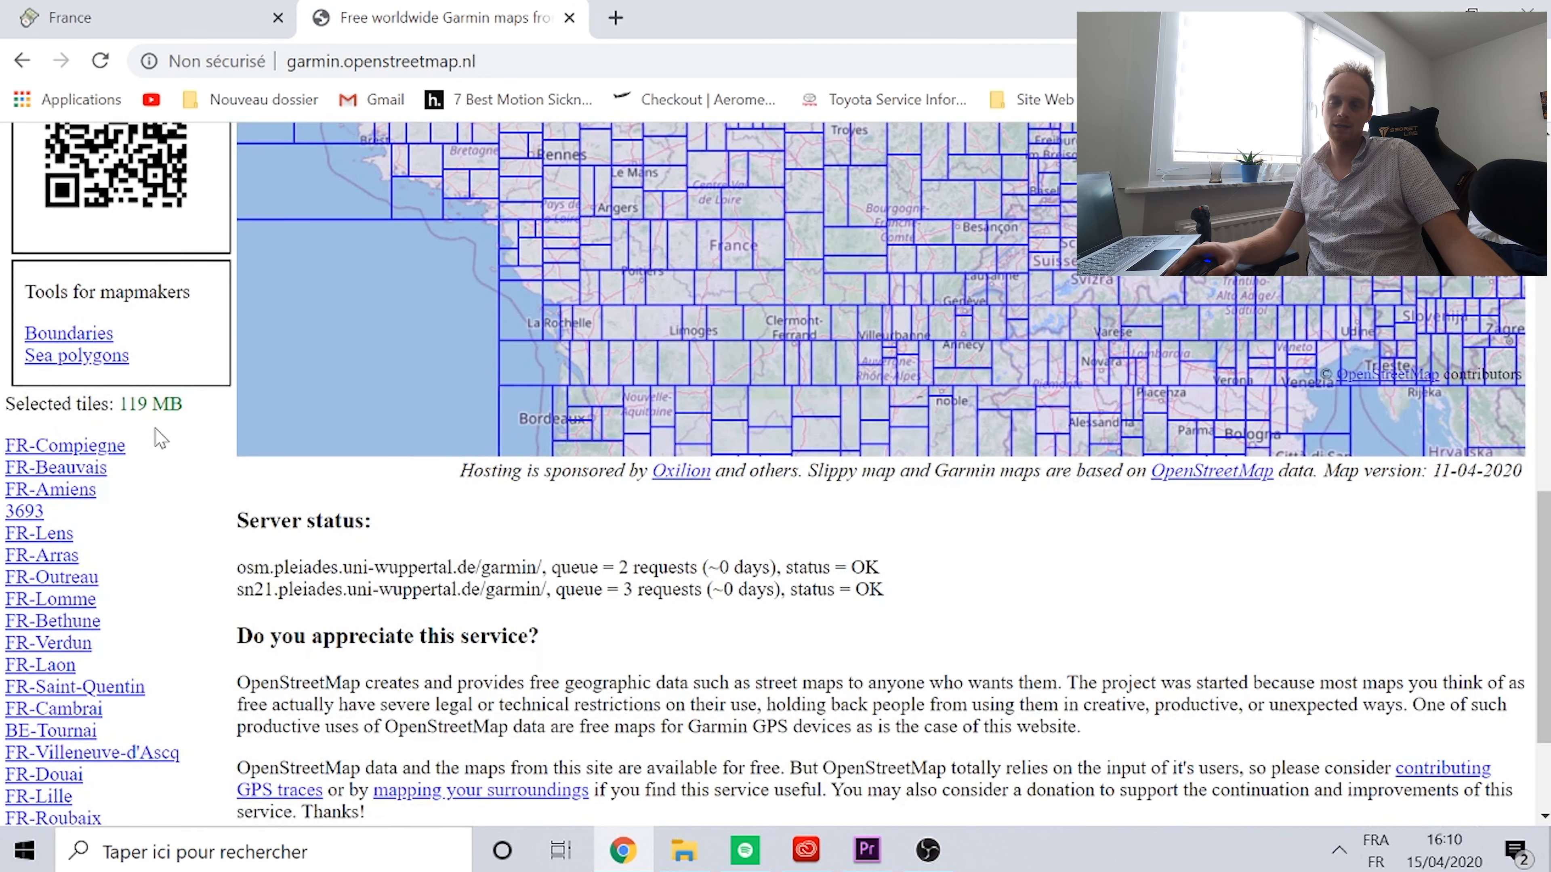
pyautogui.scroll(7, 275, 449)
pyautogui.click(1055, 468)
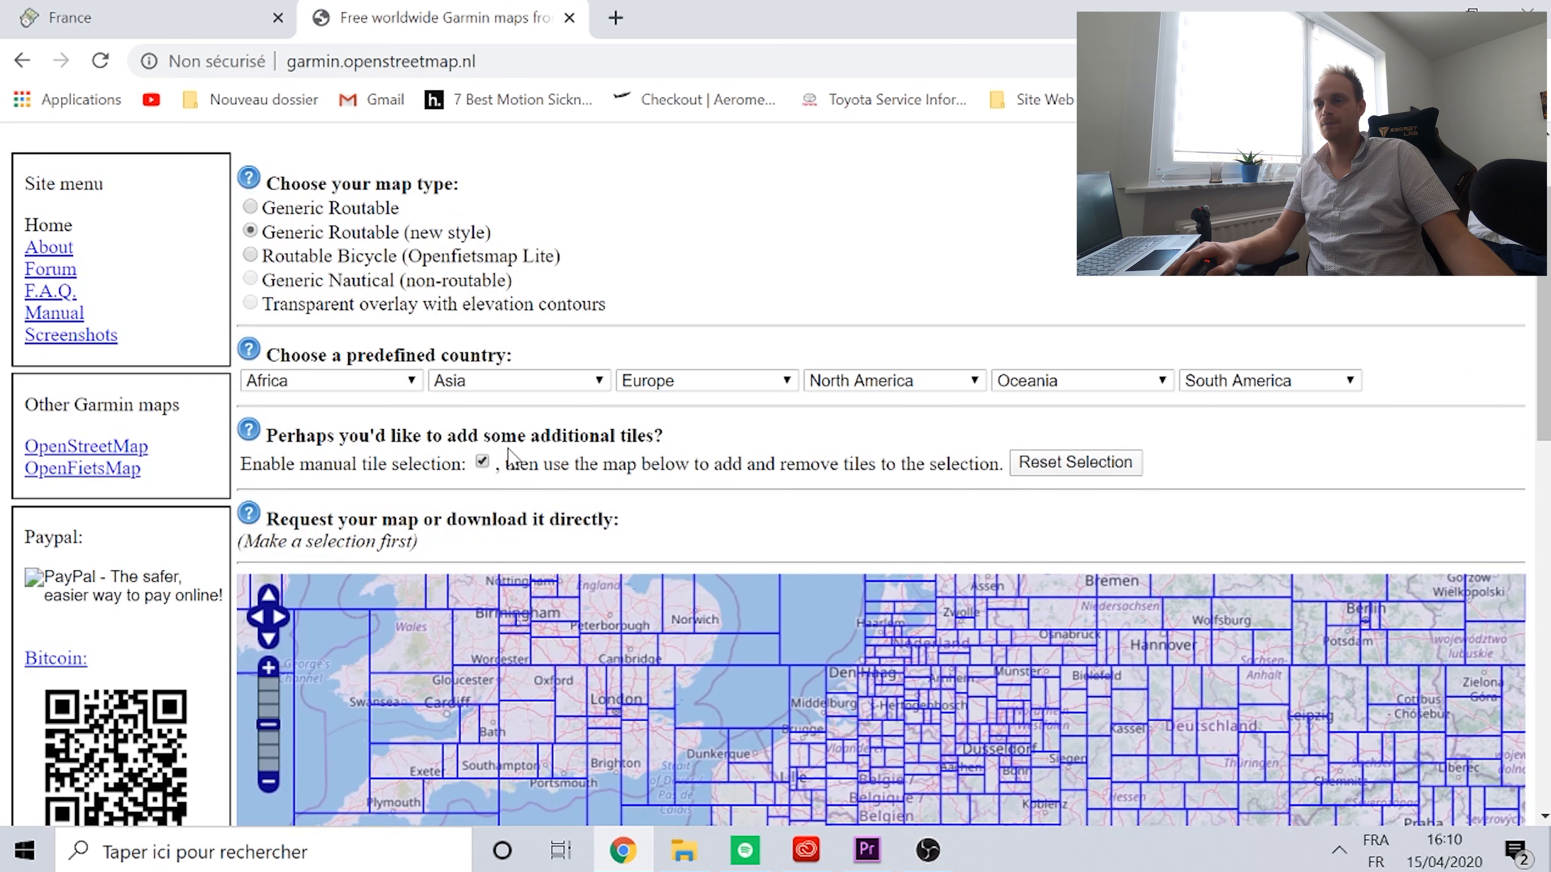
# - Choose France as the predefined European country and check the size of its selected tiles
pyautogui.click(788, 389)
pyautogui.scroll(-8, 672, 537)
pyautogui.scroll(4, 672, 488)
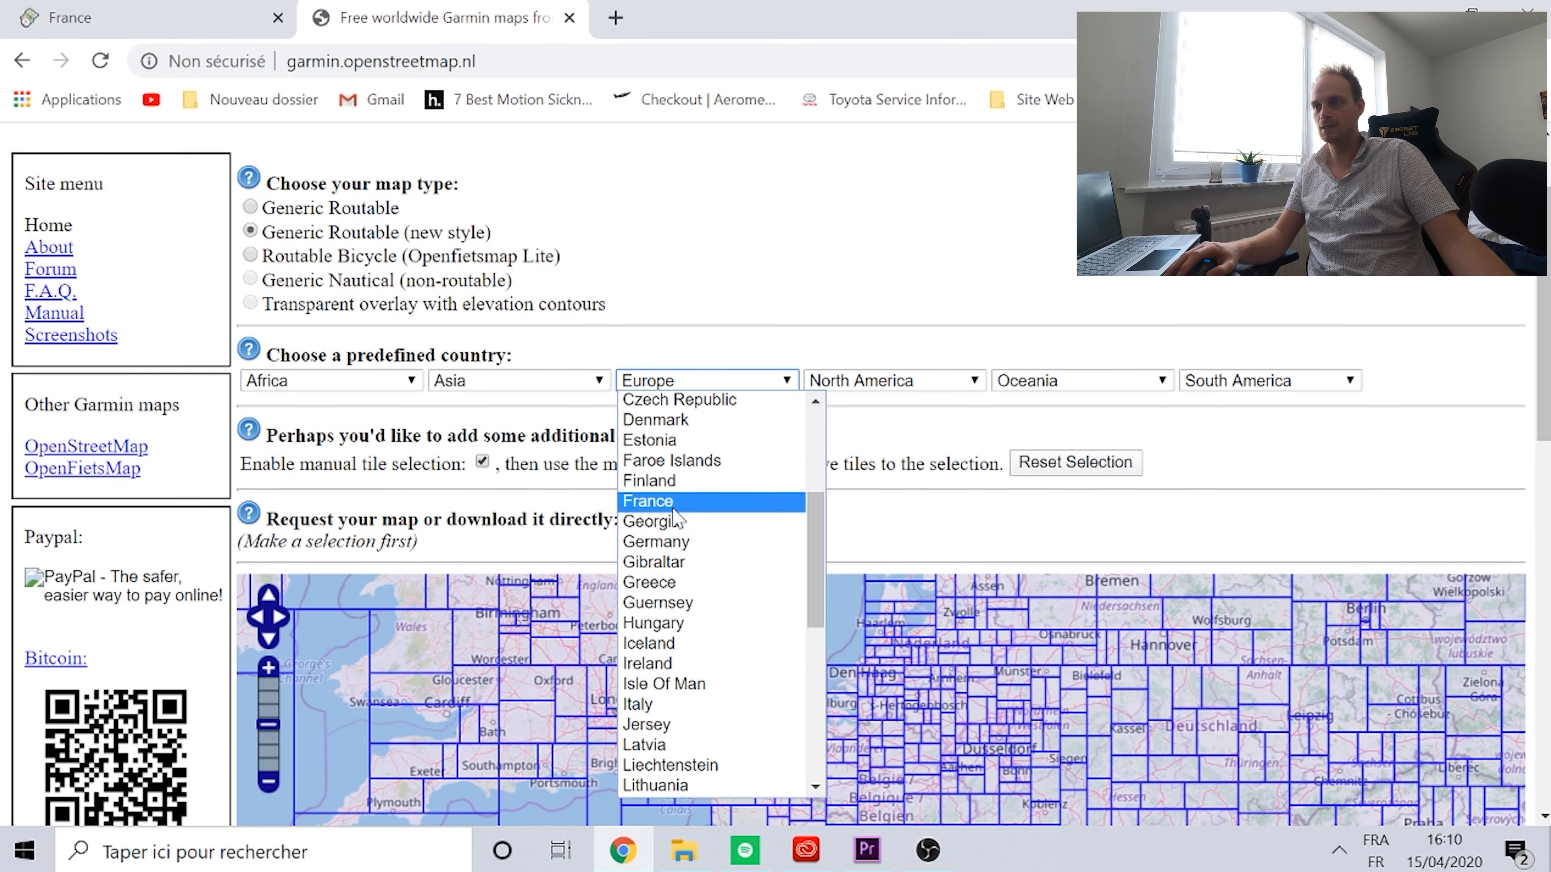
pyautogui.click(651, 501)
pyautogui.scroll(-10, 149, 617)
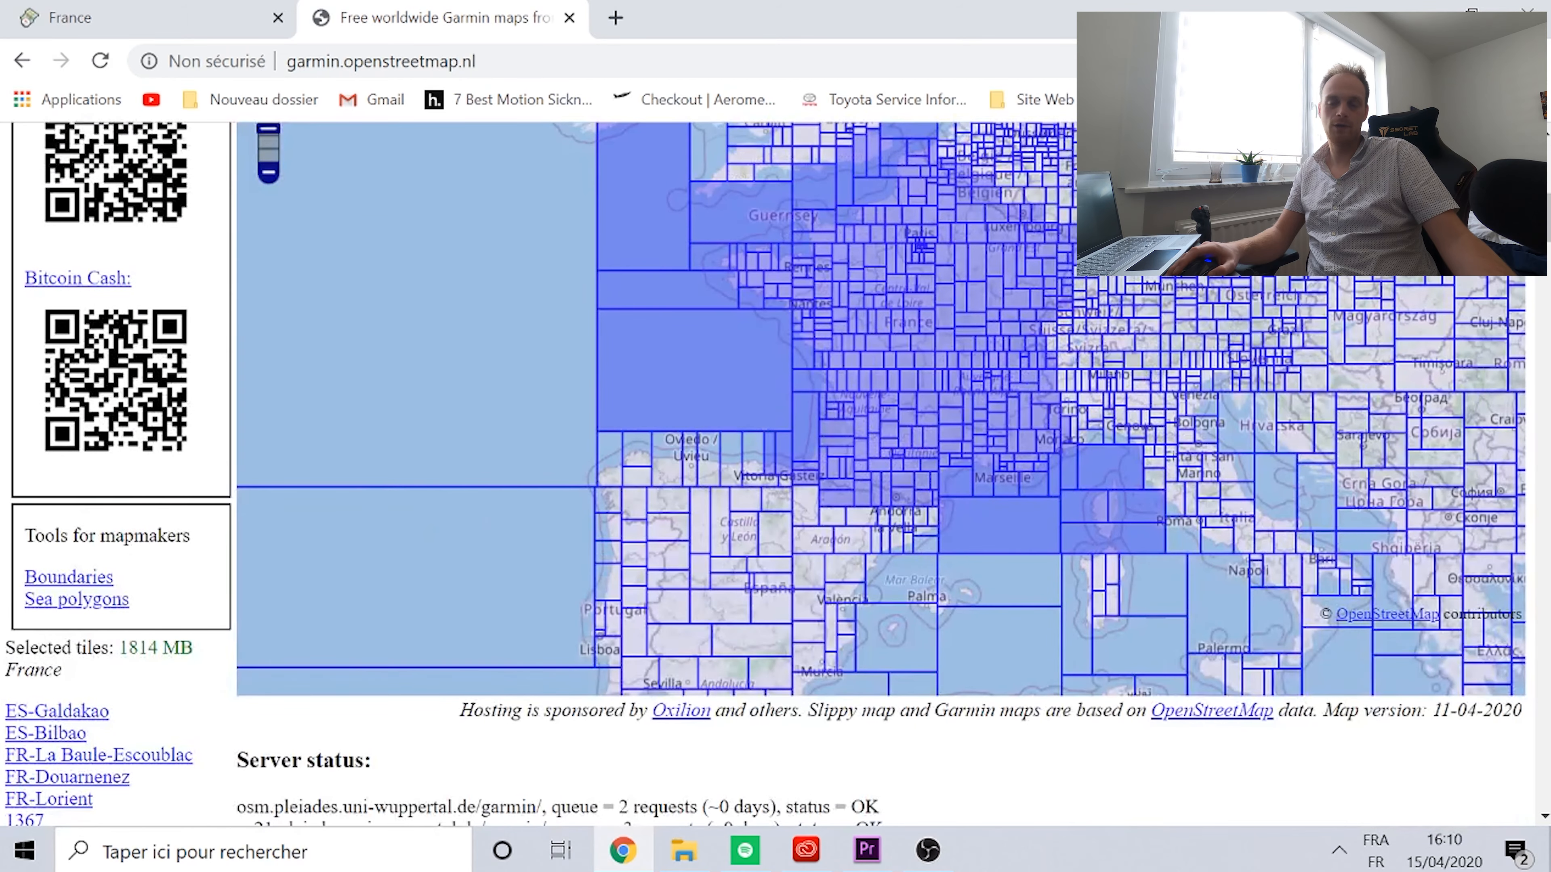
# - Add individual tiles in northwestern Italy and Switzerland, from Genoa northwards, to the France selection
pyautogui.scroll(3, 1056, 537)
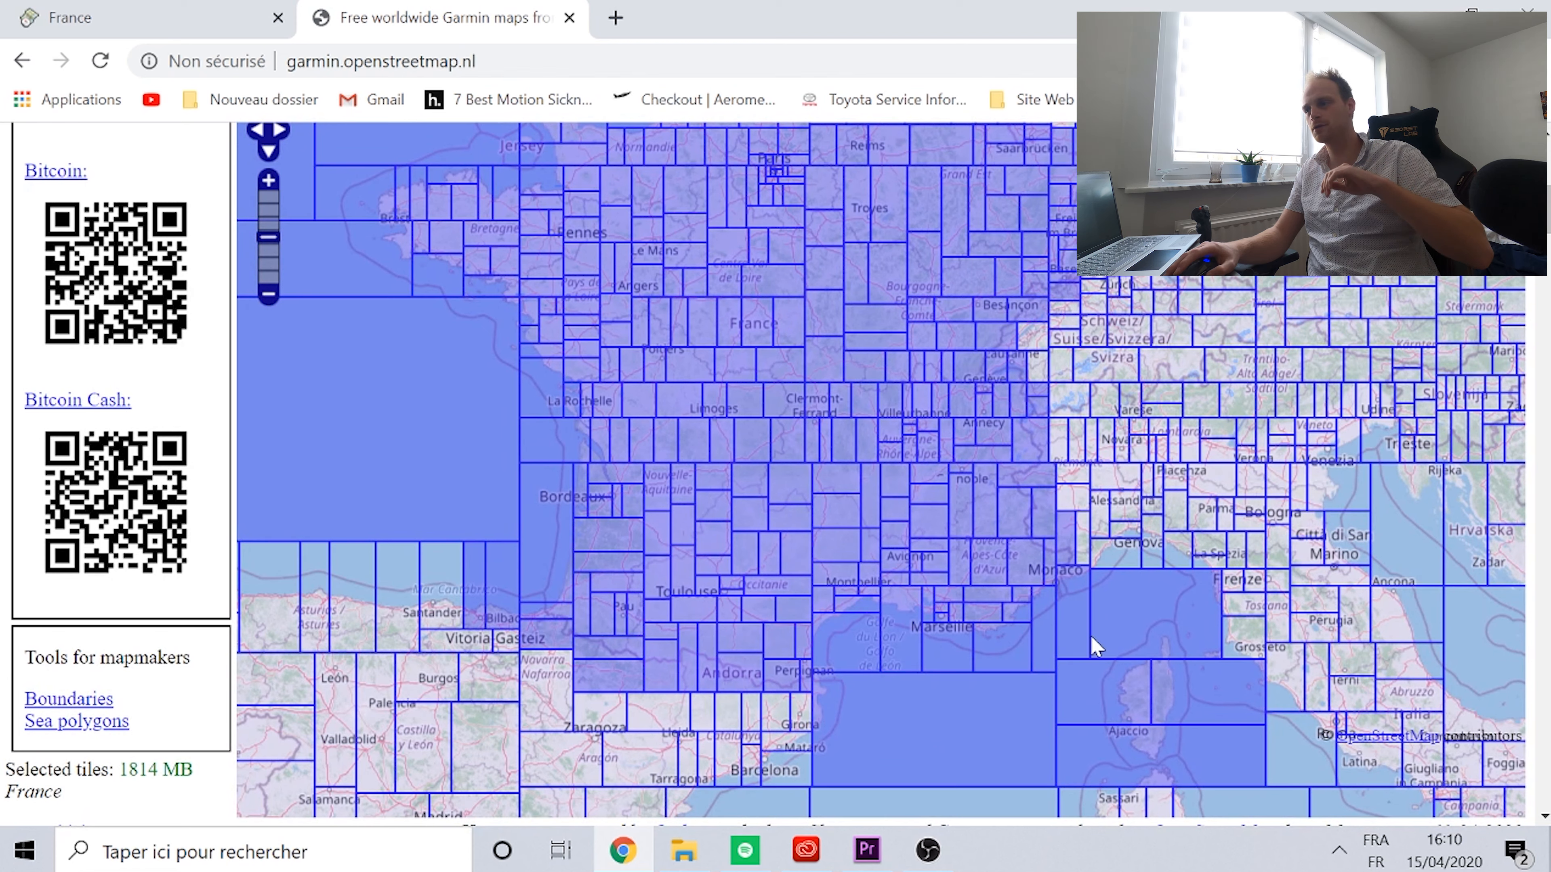
pyautogui.click(1139, 587)
pyautogui.click(1125, 559)
pyautogui.click(1140, 479)
pyautogui.click(1139, 439)
pyautogui.click(1162, 403)
pyautogui.rightClick(1174, 399)
pyautogui.click(1166, 375)
pyautogui.click(1165, 372)
pyautogui.moveTo(1548, 217)
pyautogui.mouseDown()
pyautogui.moveTo(1548, 259)
pyautogui.moveTo(1548, 195)
pyautogui.mouseUp()
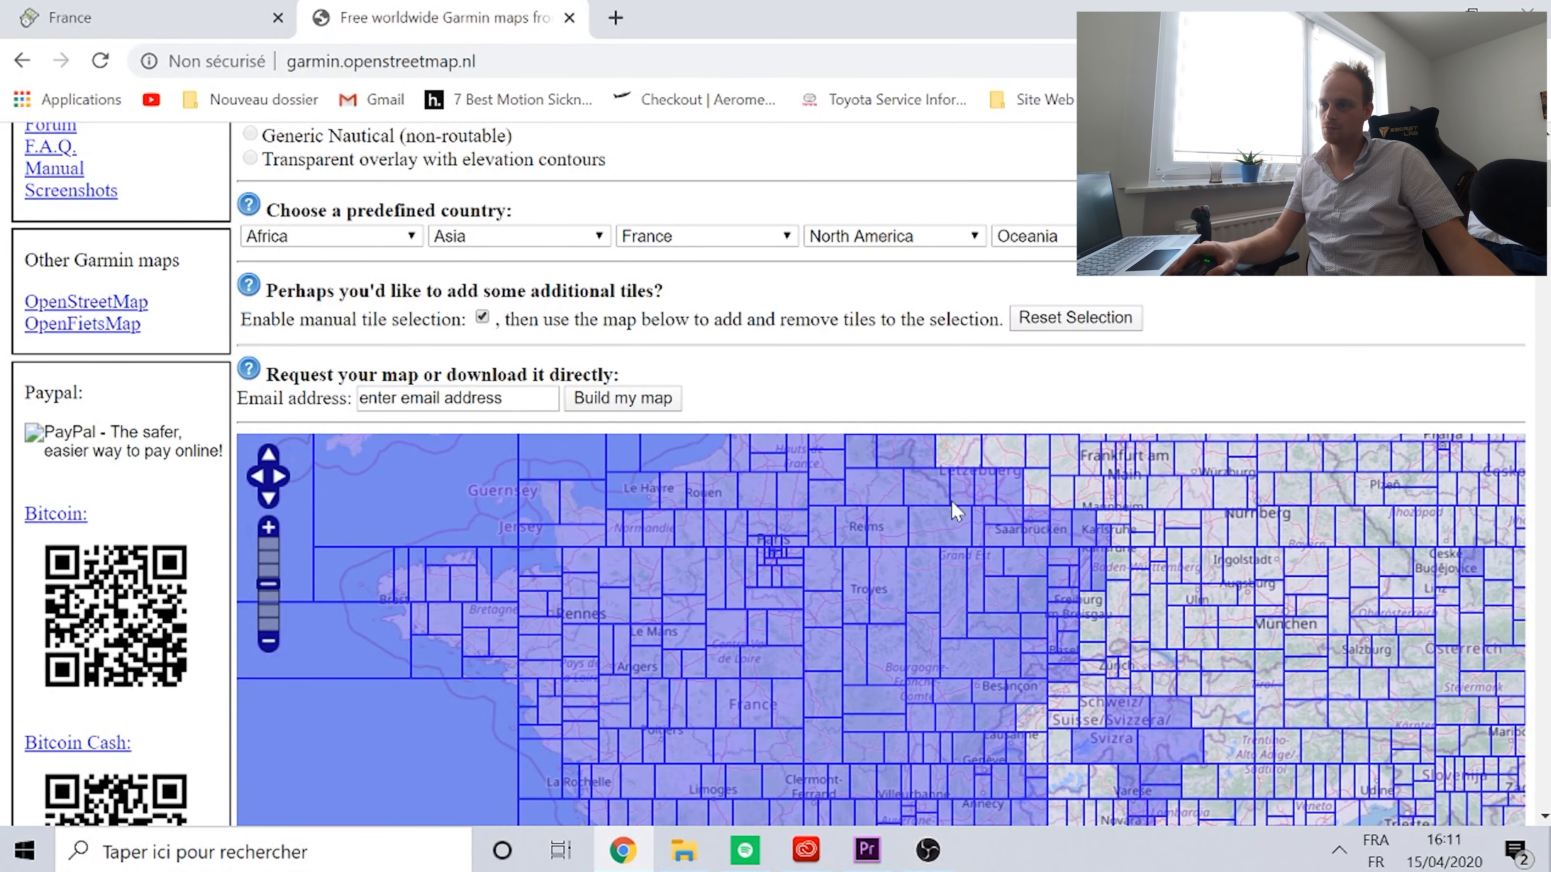
# - Turn off manual tile selection and inspect the selected tiles around northern France and Belgium
pyautogui.scroll(3, 950, 489)
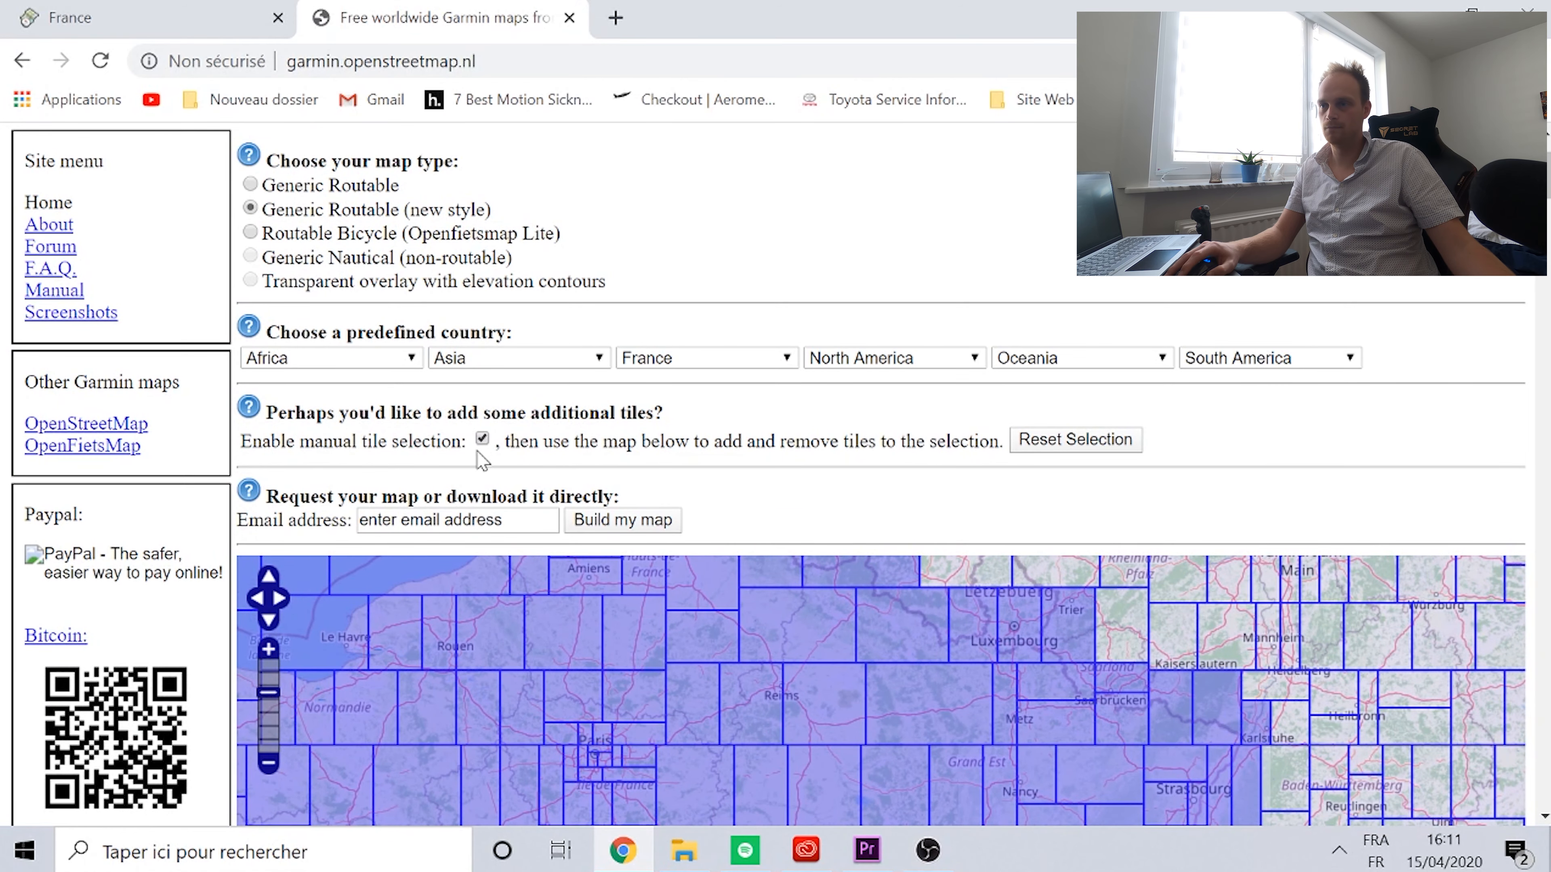
pyautogui.moveTo(802, 620); pyautogui.dragTo(796, 734)
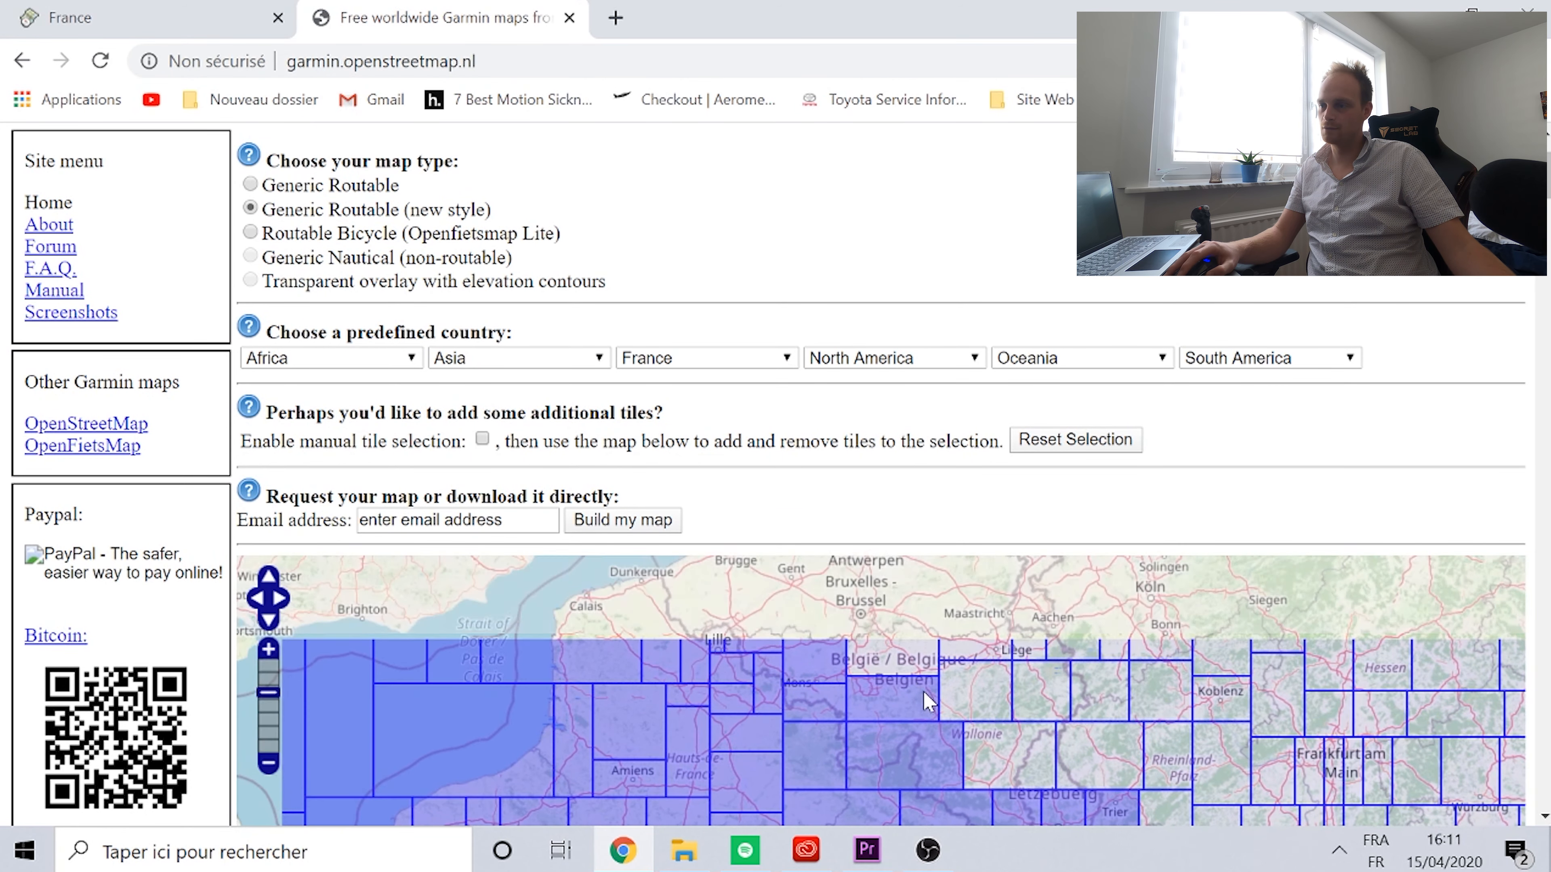
pyautogui.moveTo(885, 618); pyautogui.dragTo(940, 742)
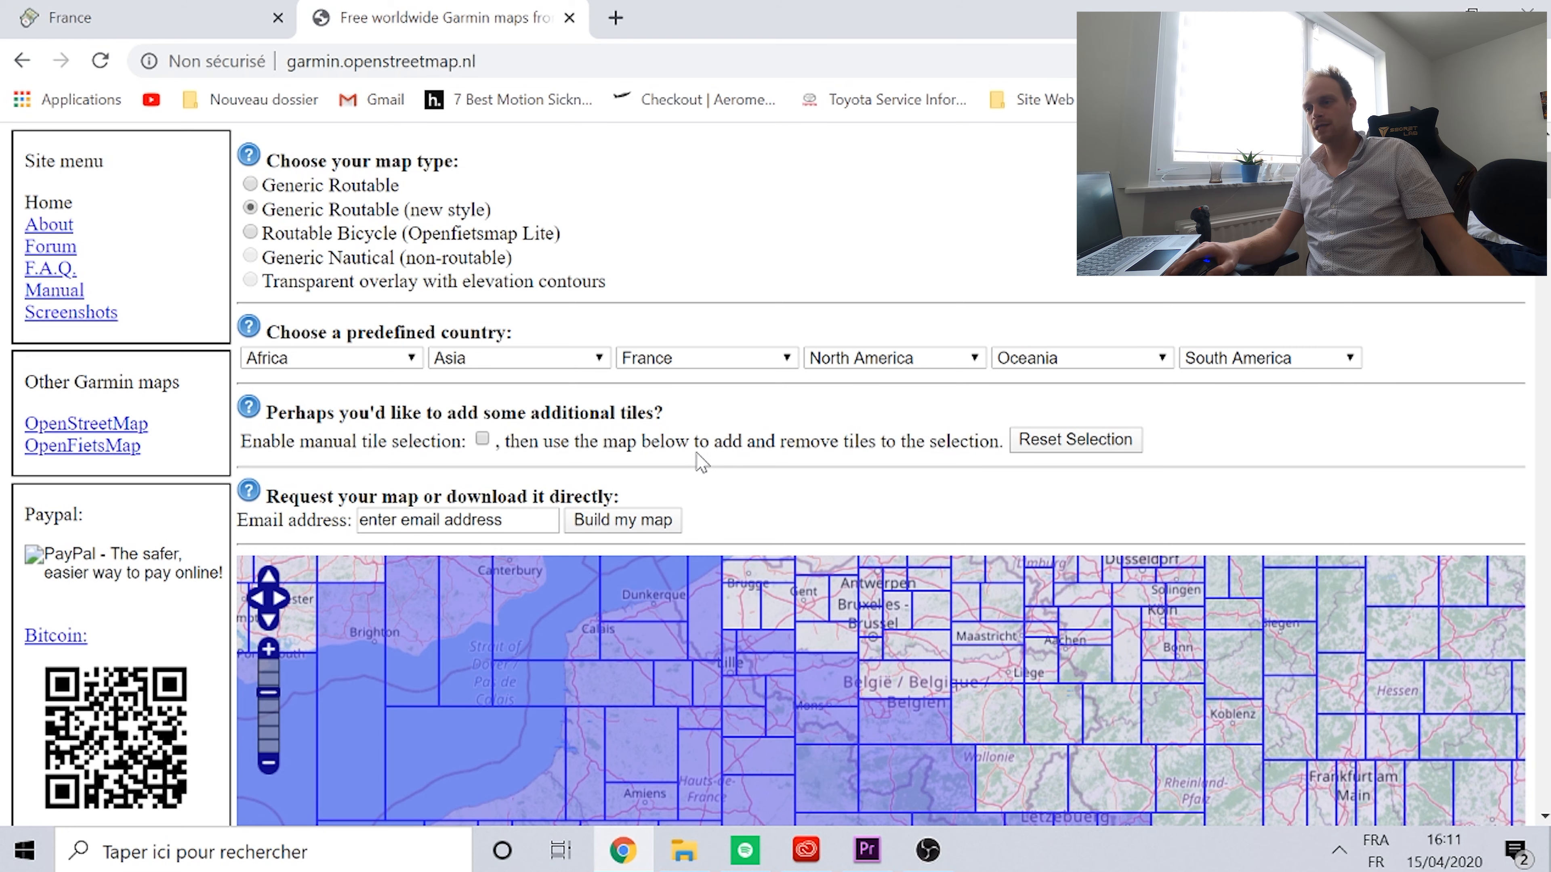
# - Replace the placeholder text in the map request's email address field with "mail"
pyautogui.scroll(-2, 696, 458)
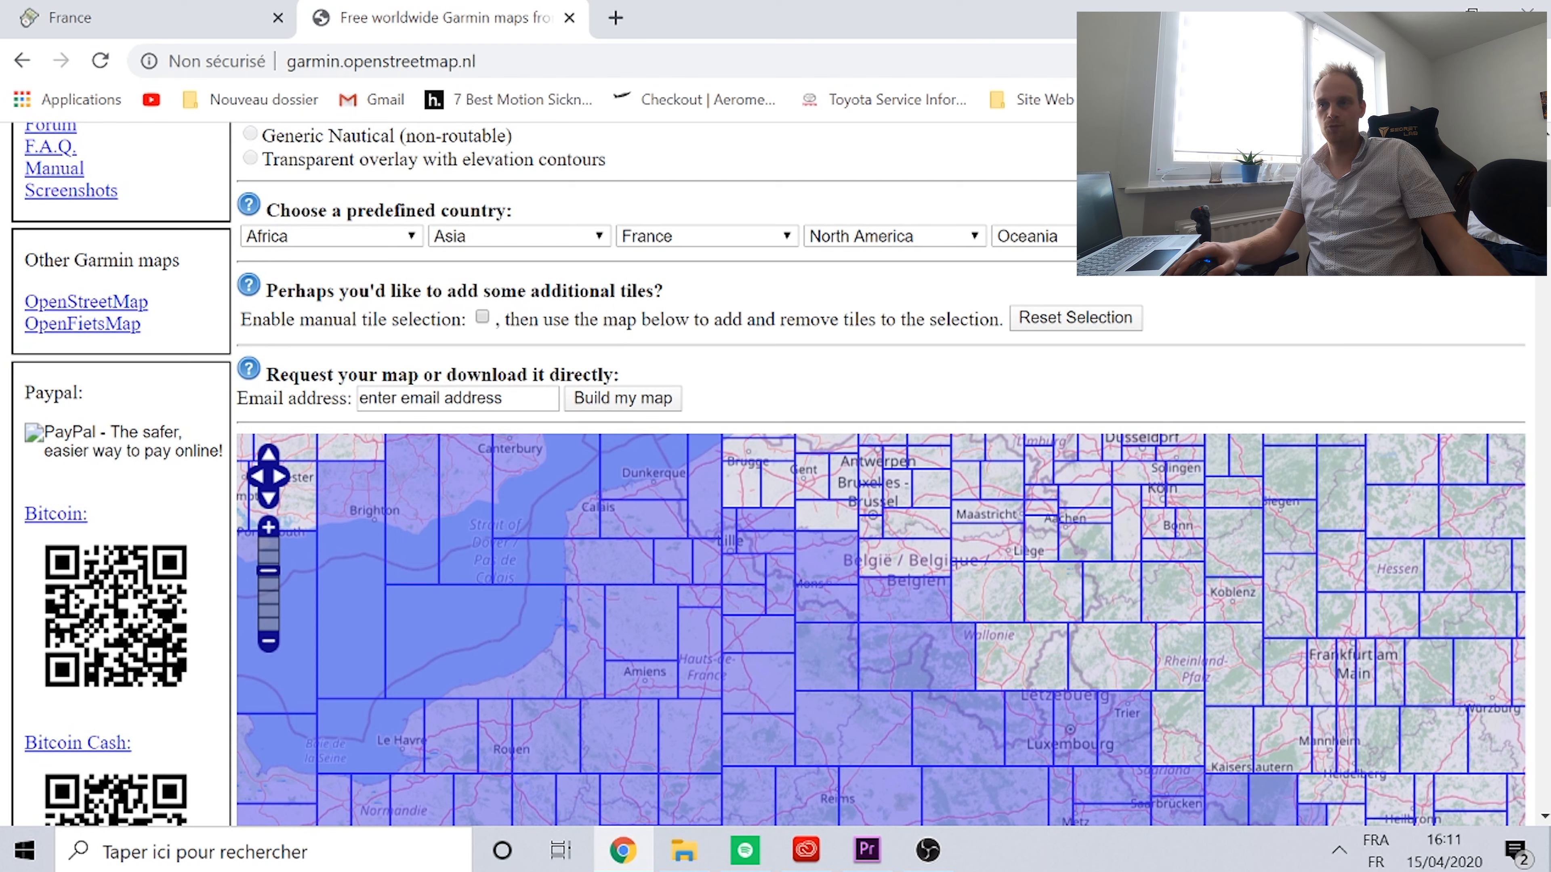
pyautogui.click(493, 398)
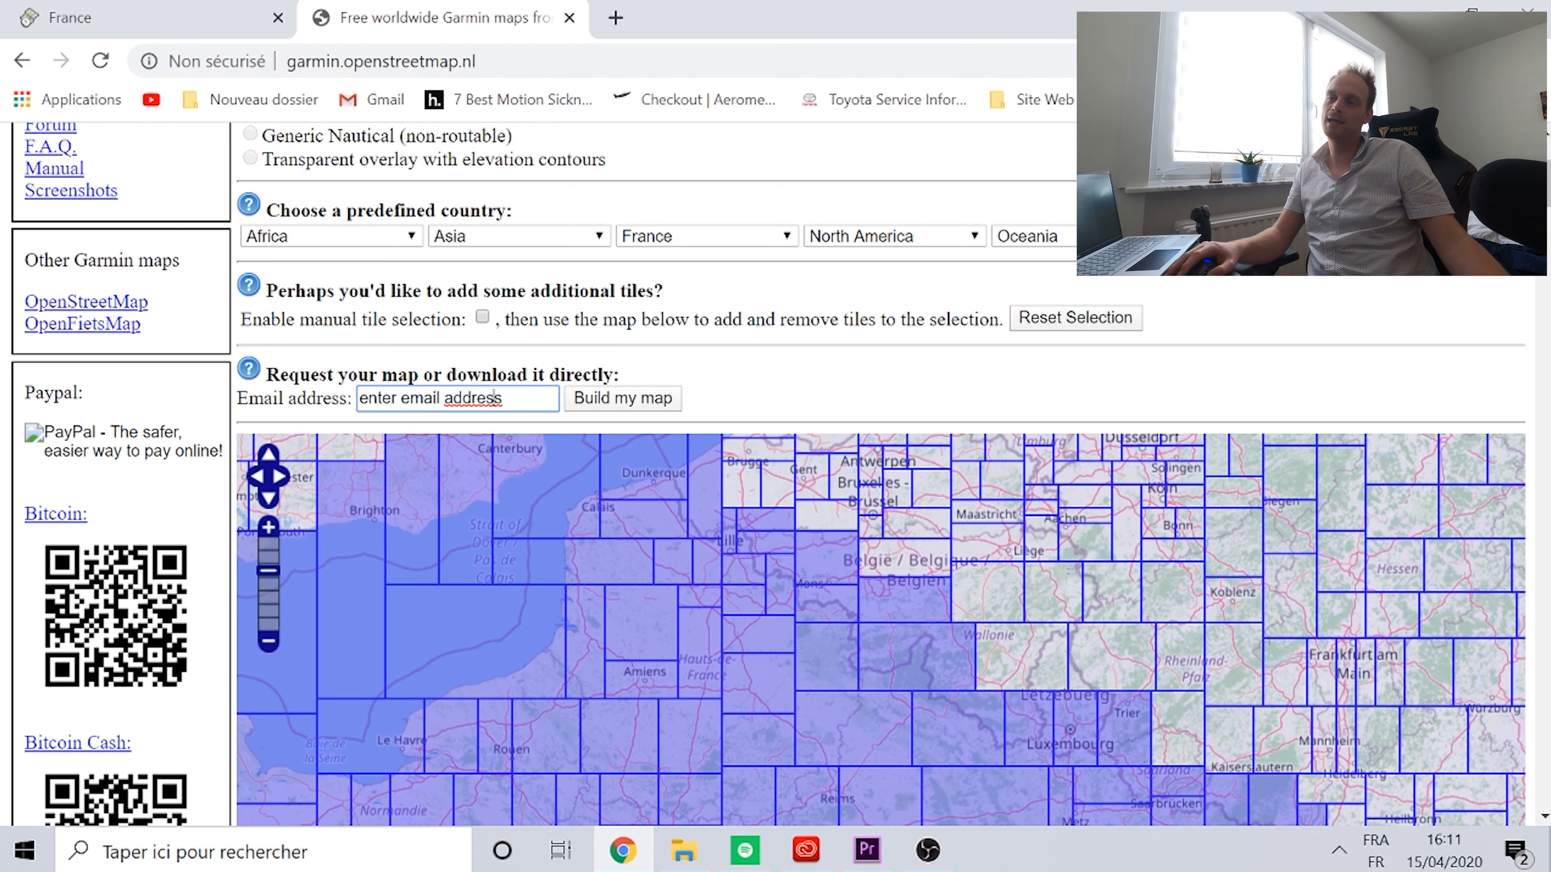
pyautogui.tripleClick(494, 398)
pyautogui.write('mail')
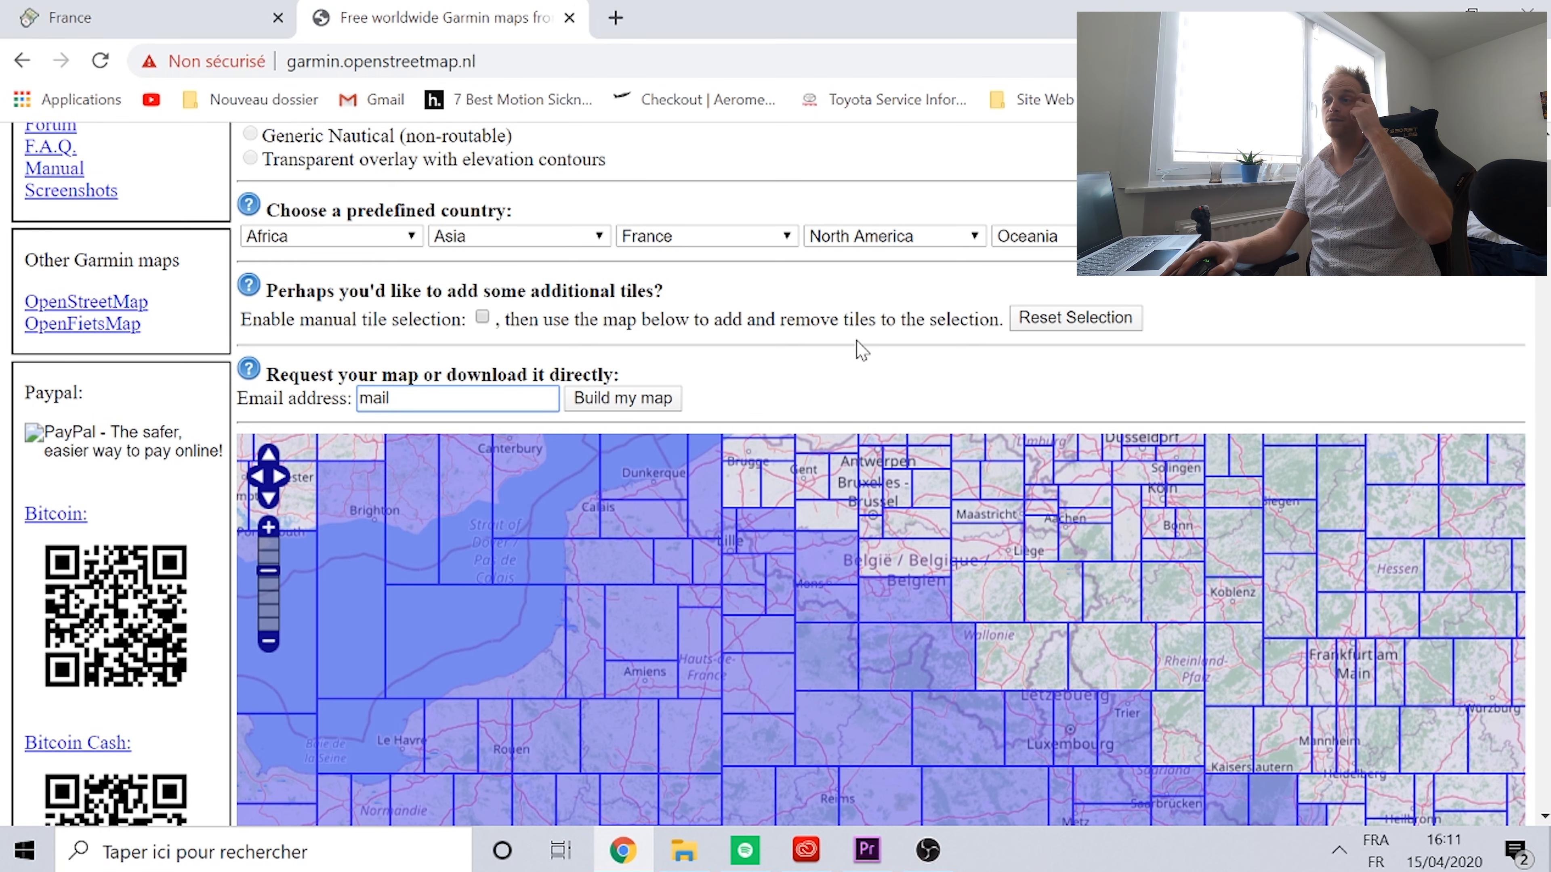
pyautogui.click(850, 385)
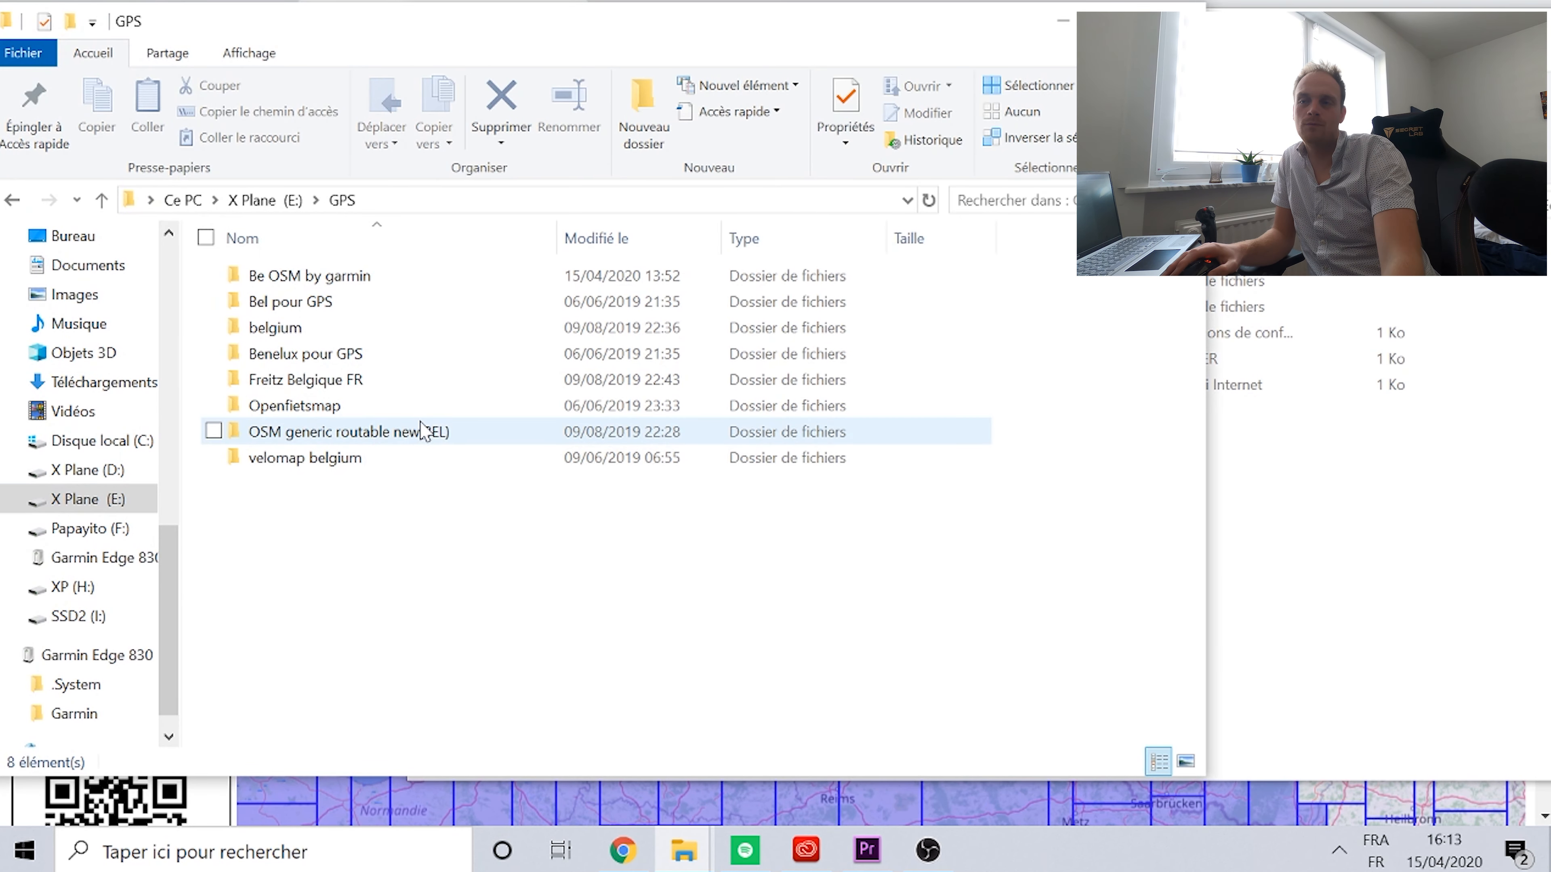
# - Open the "Benelux pour GPS" folder and rename its gmapsupp disk image file as BENELUX0319
pyautogui.moveTo(422, 429)
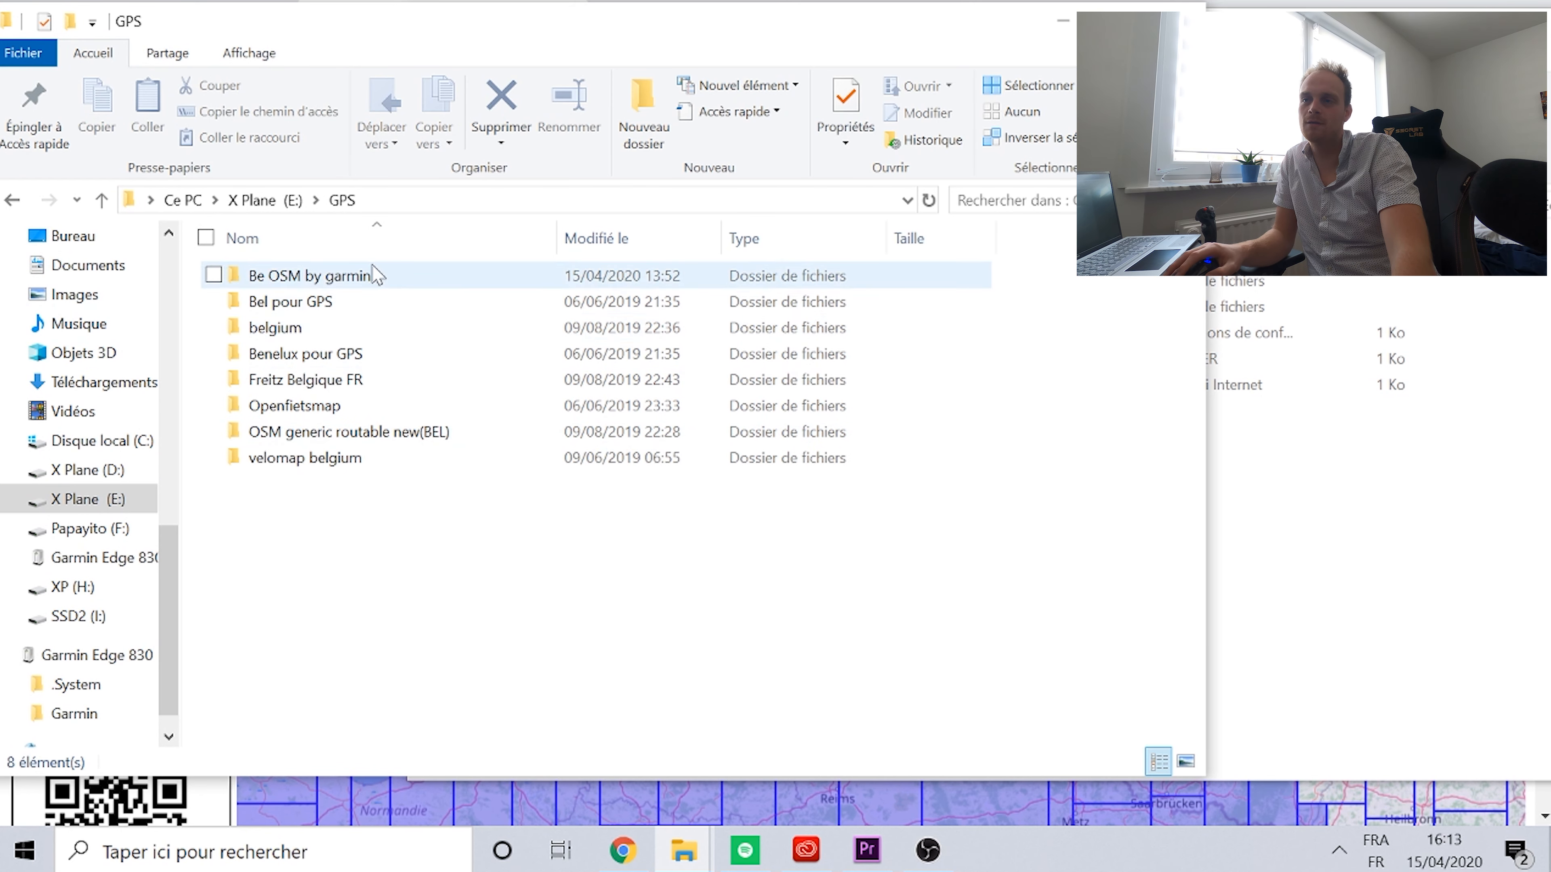
pyautogui.doubleClick(305, 354)
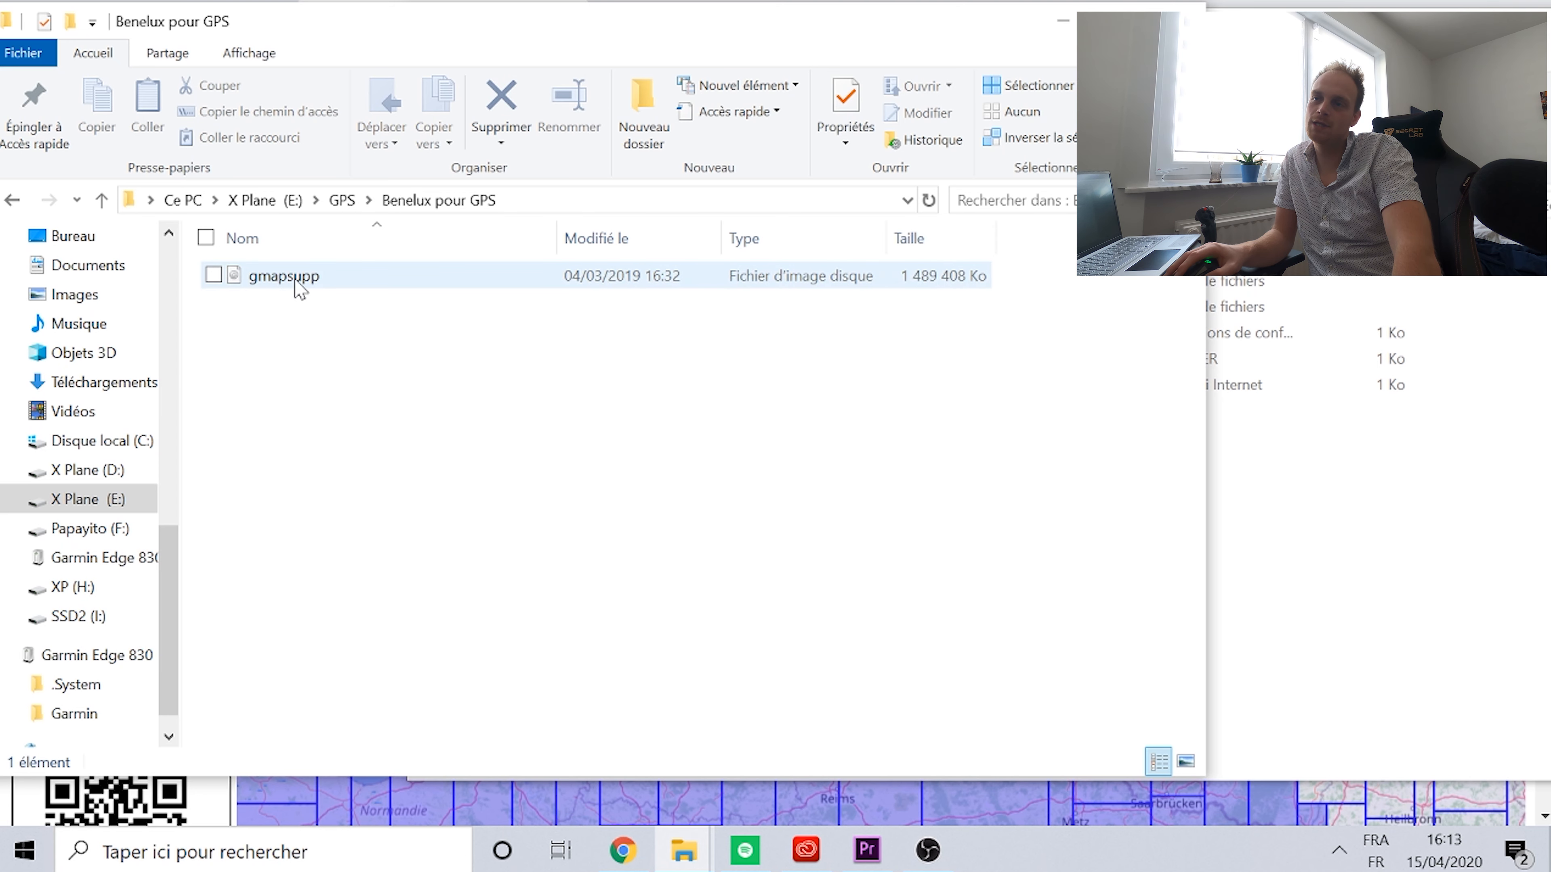
pyautogui.moveTo(331, 297)
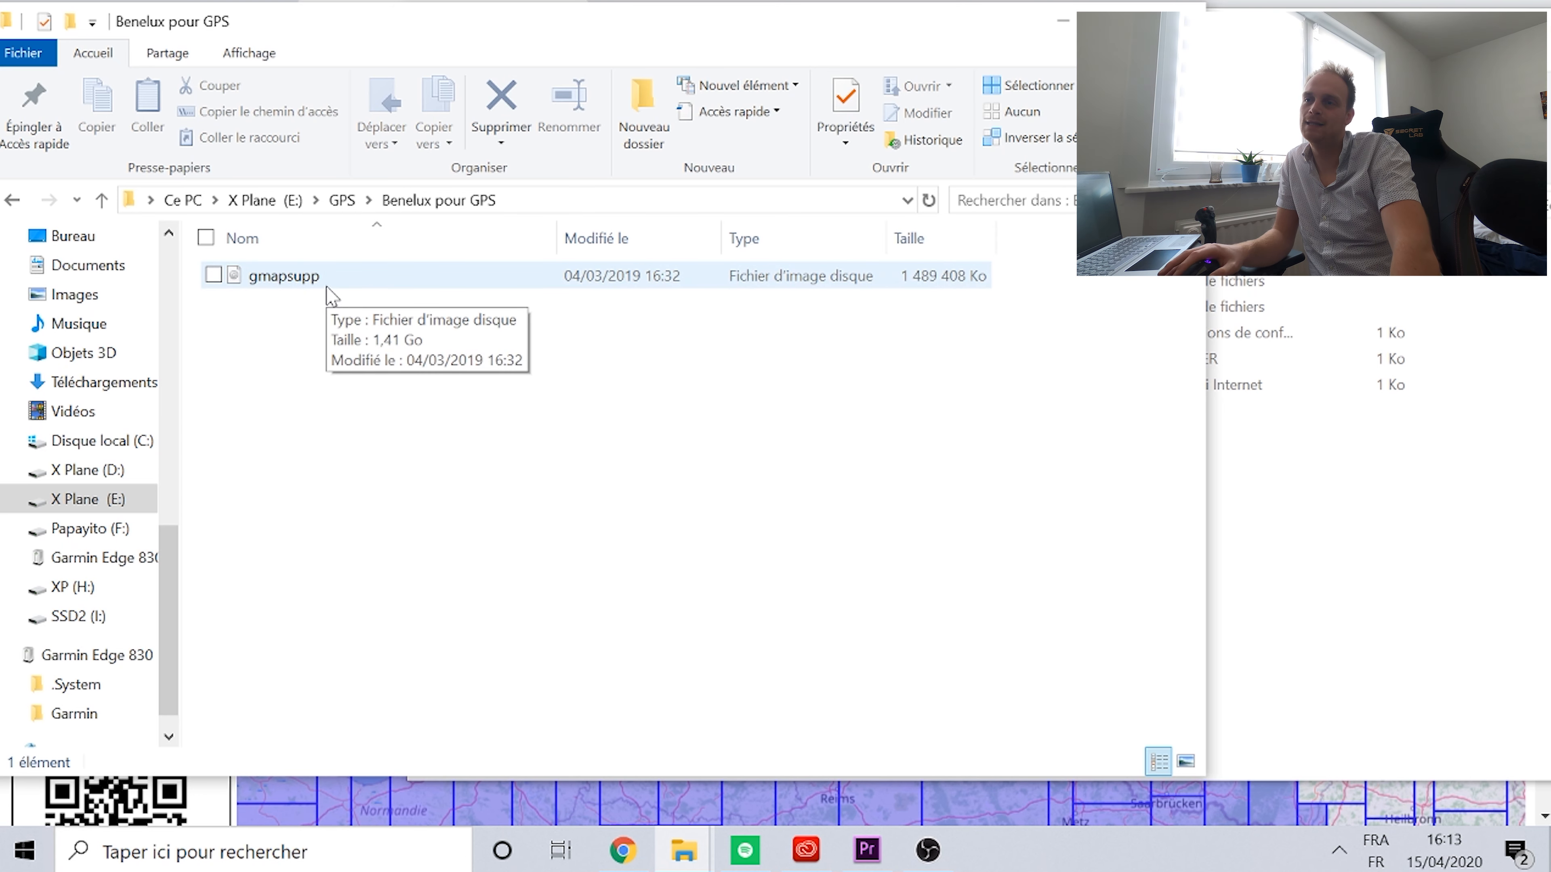
pyautogui.click(330, 295)
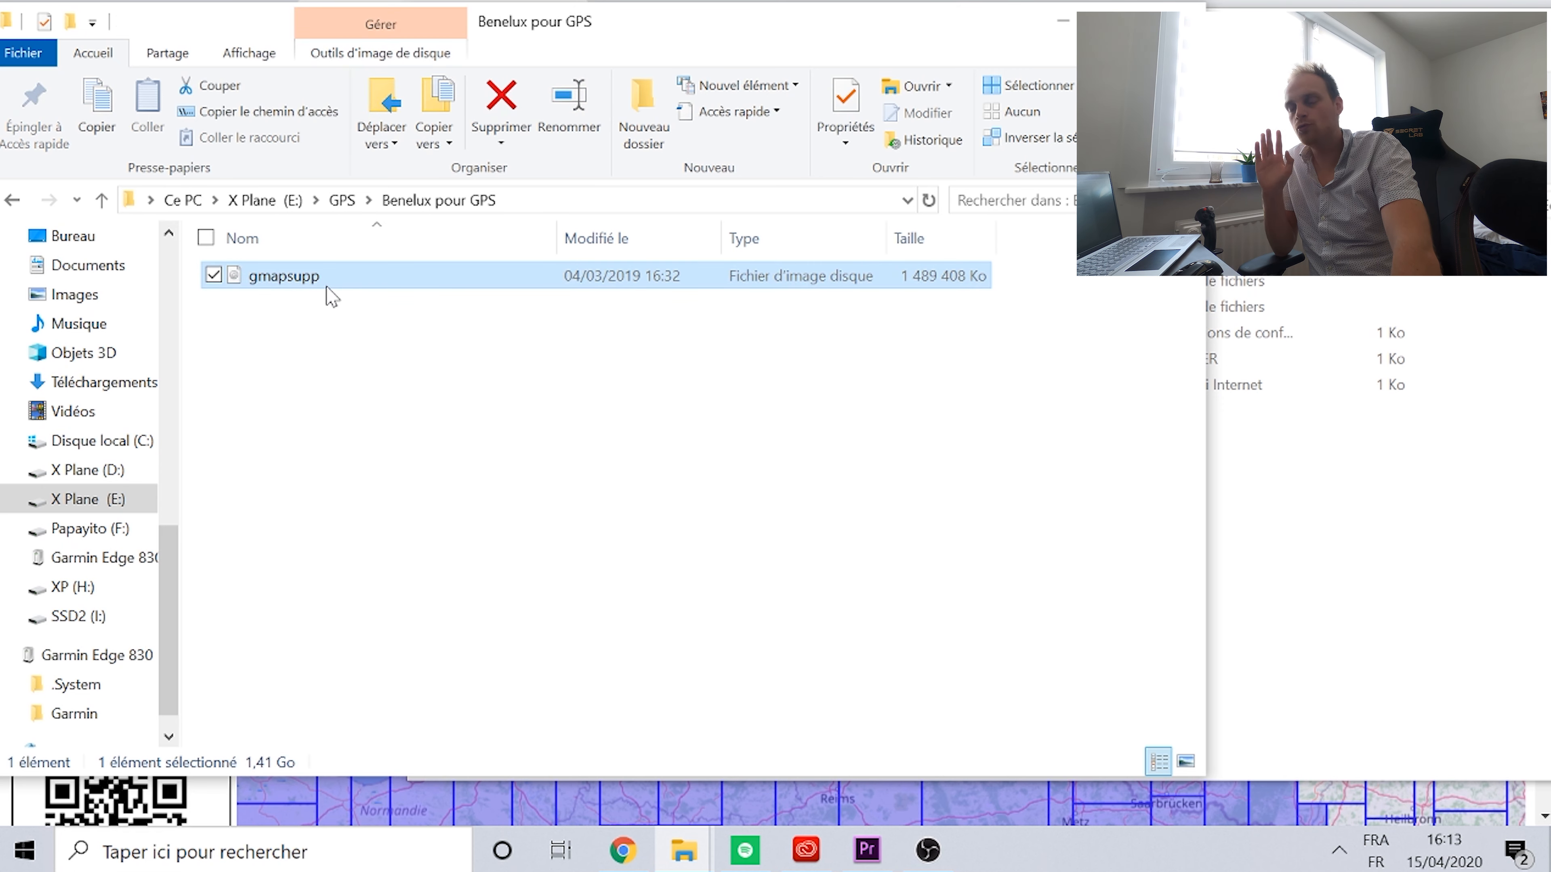
pyautogui.rightClick(331, 296)
pyautogui.click(482, 764)
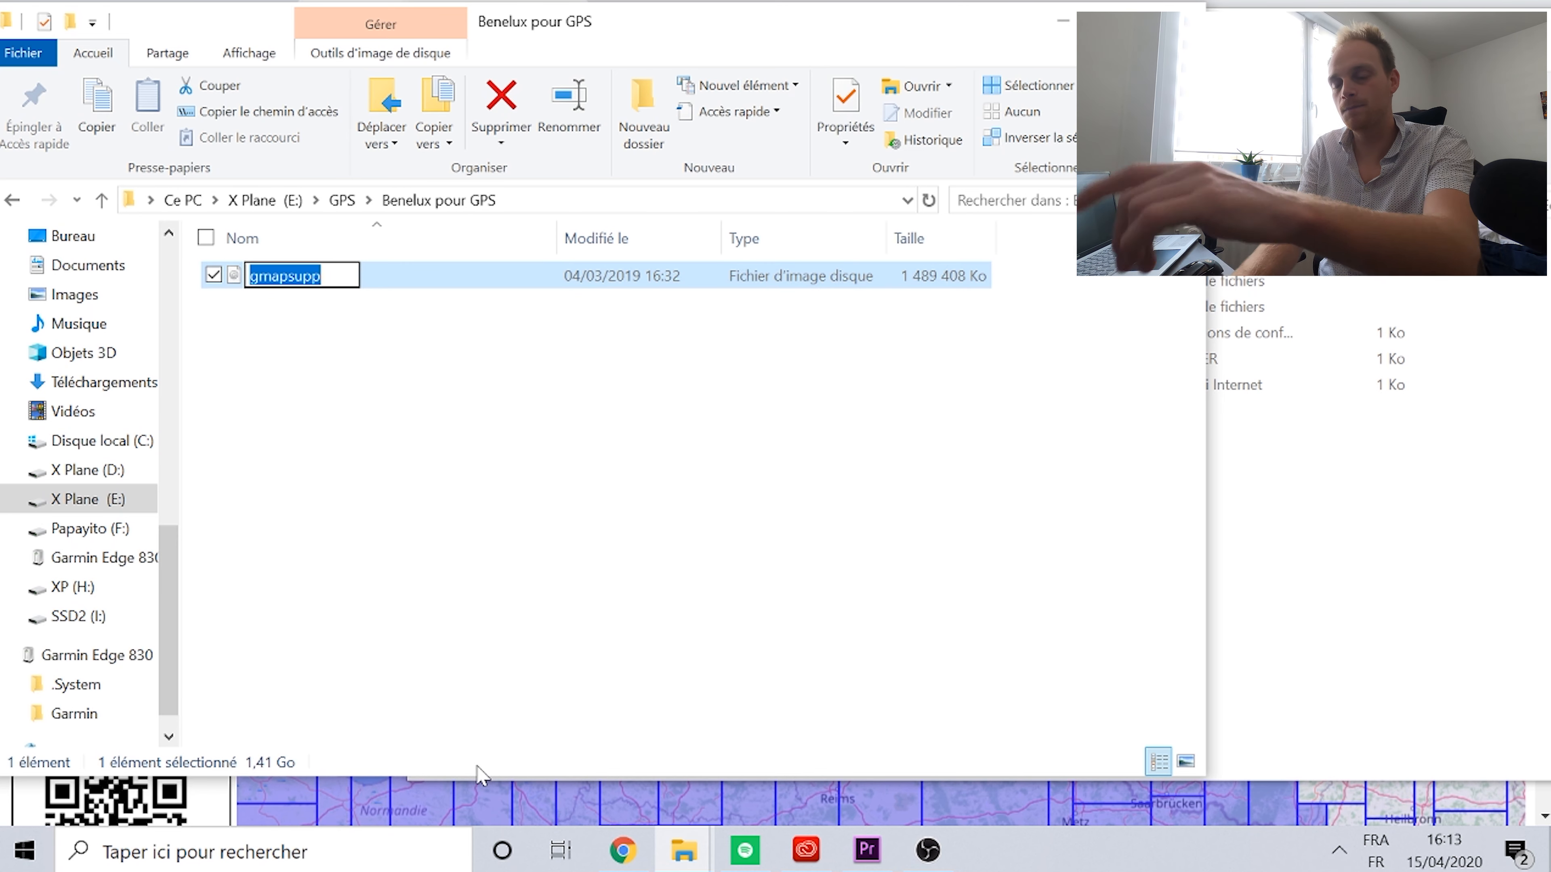
pyautogui.write('BENELU')
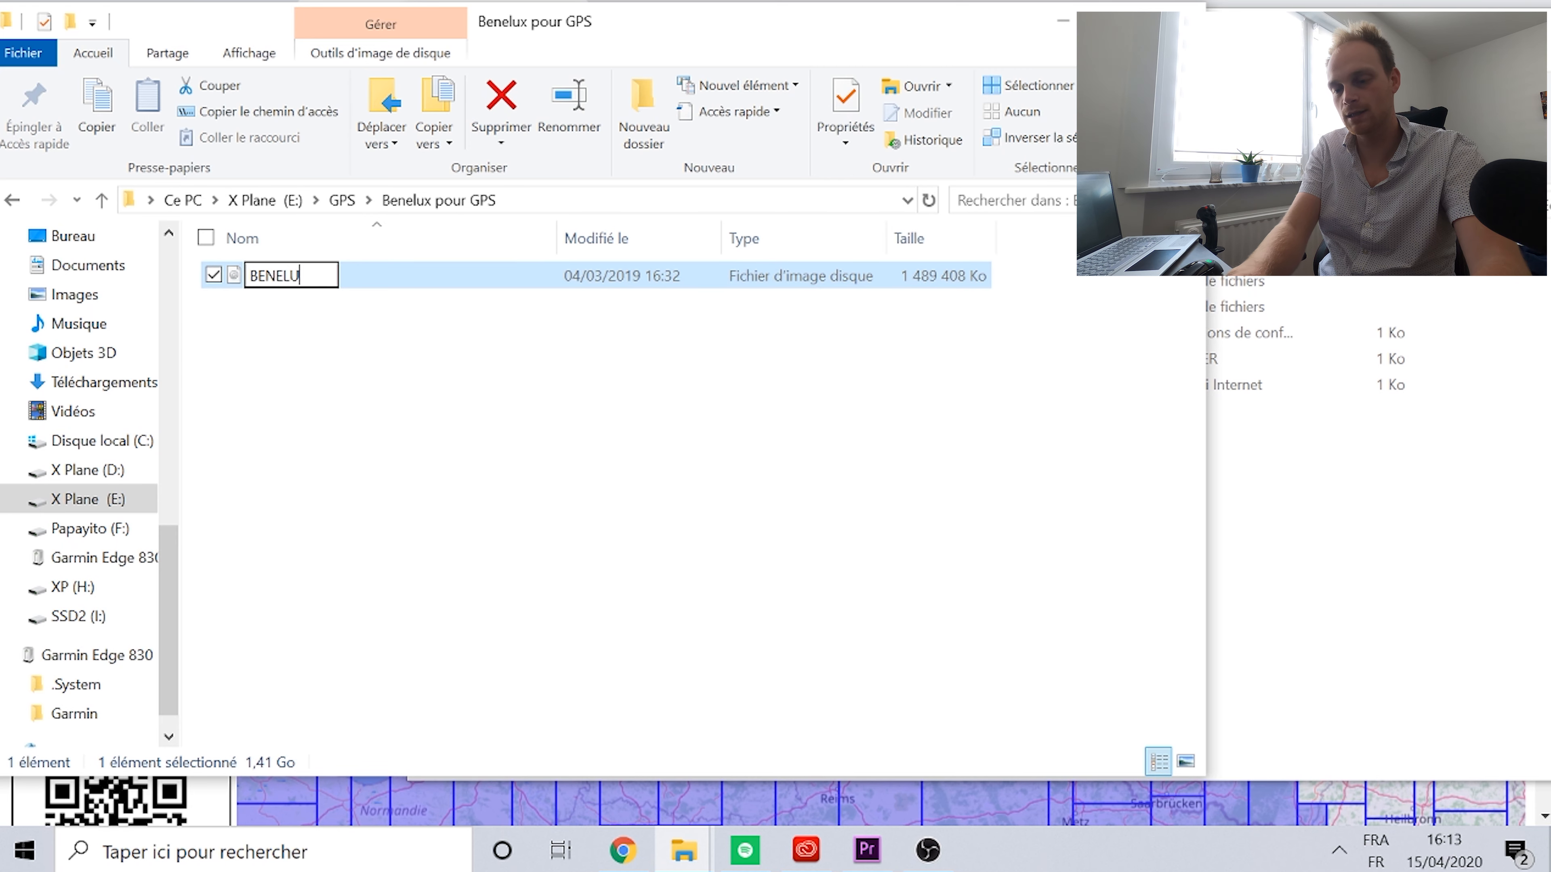
pyautogui.write('X')
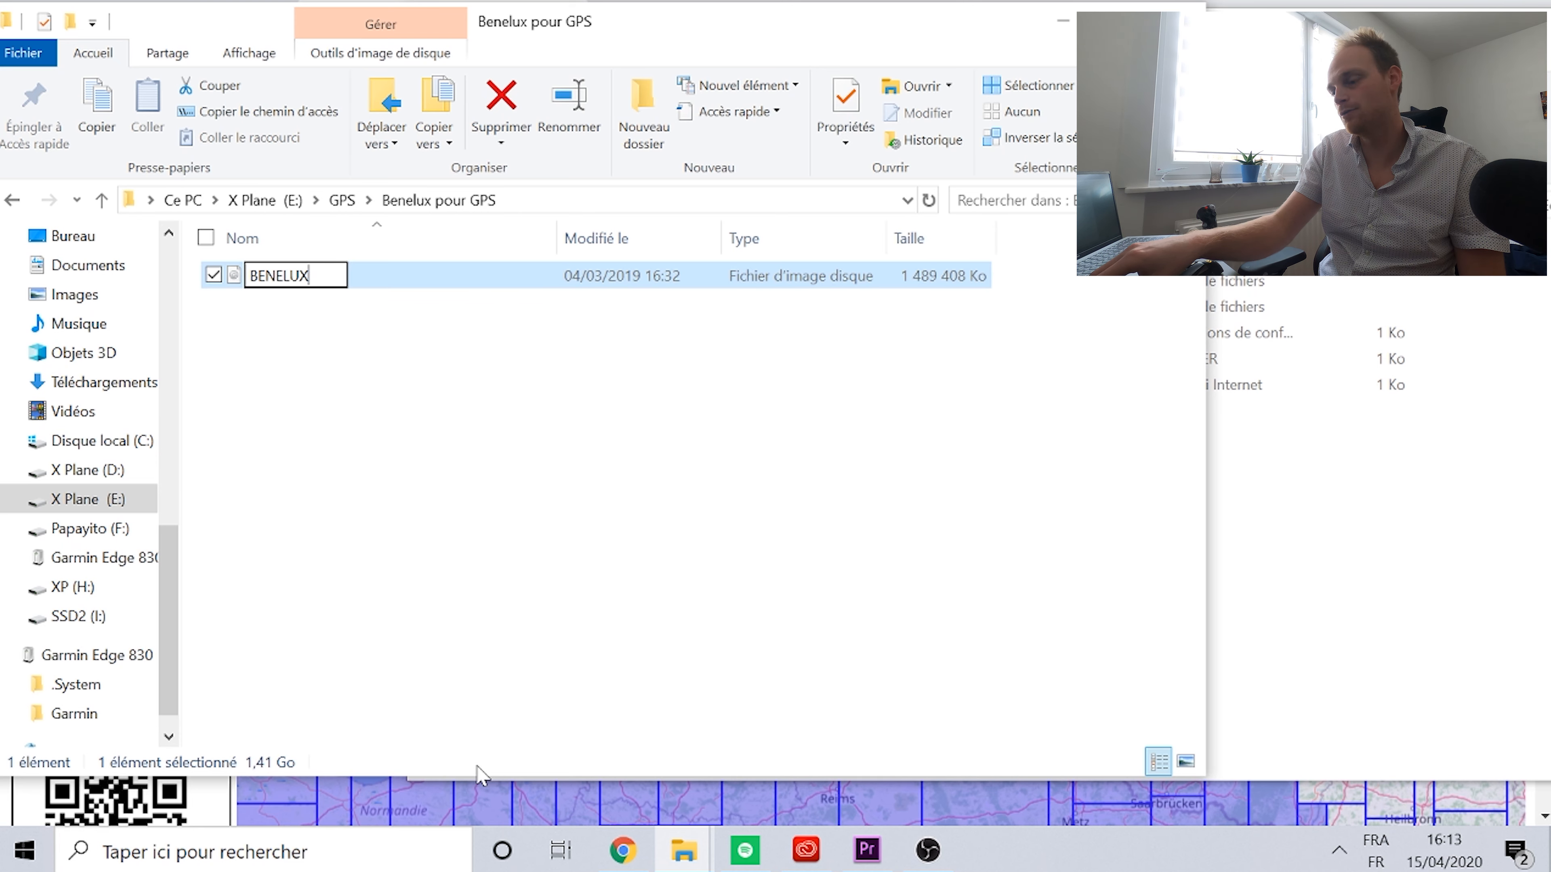
pyautogui.write('0319')
pyautogui.press('Return')
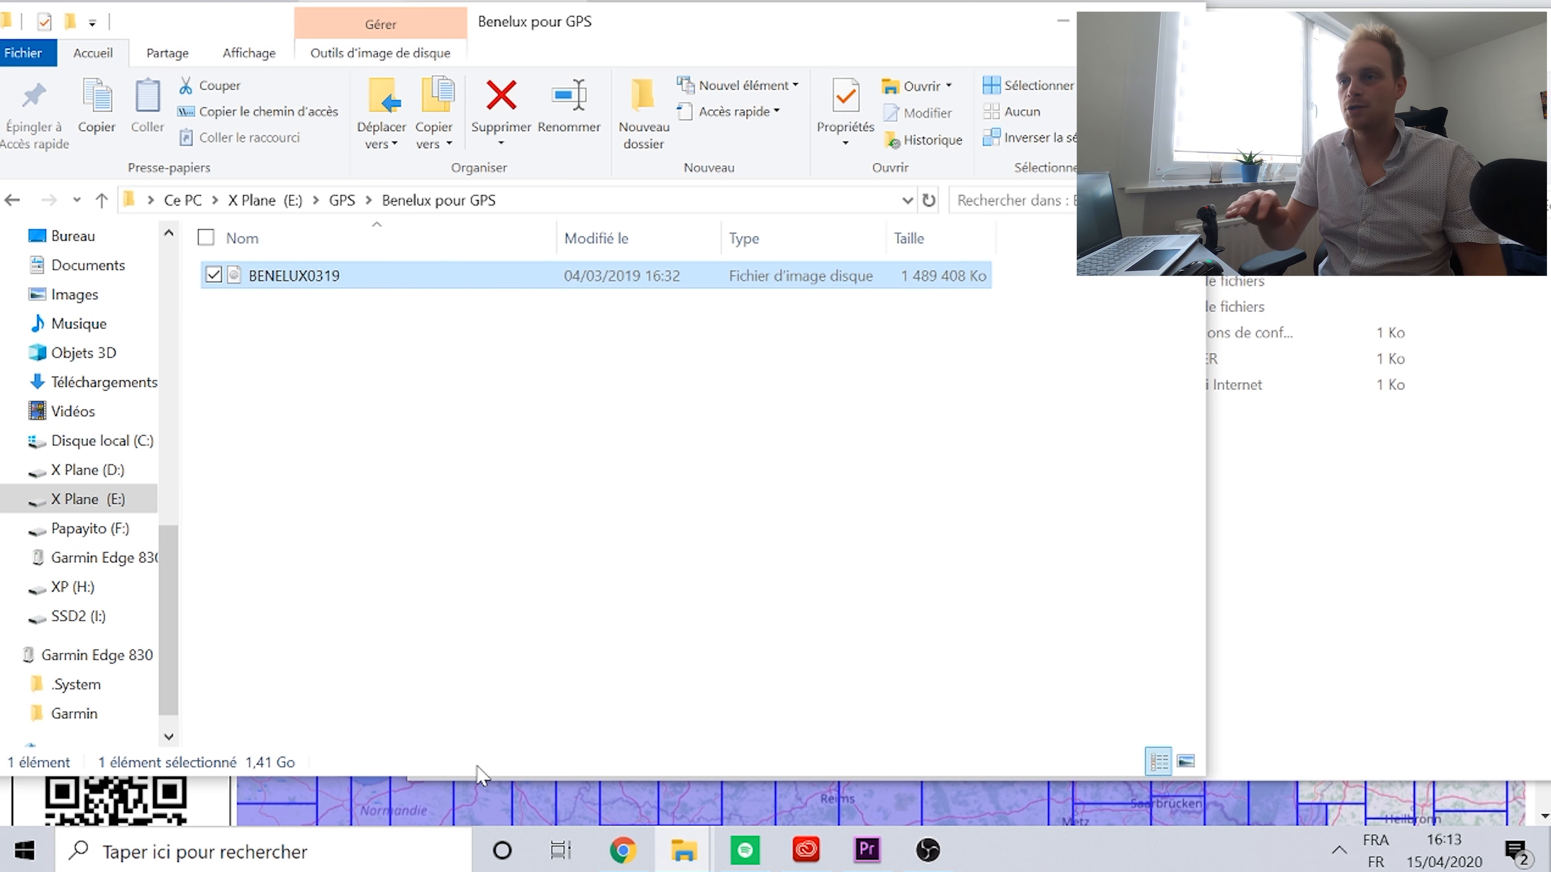